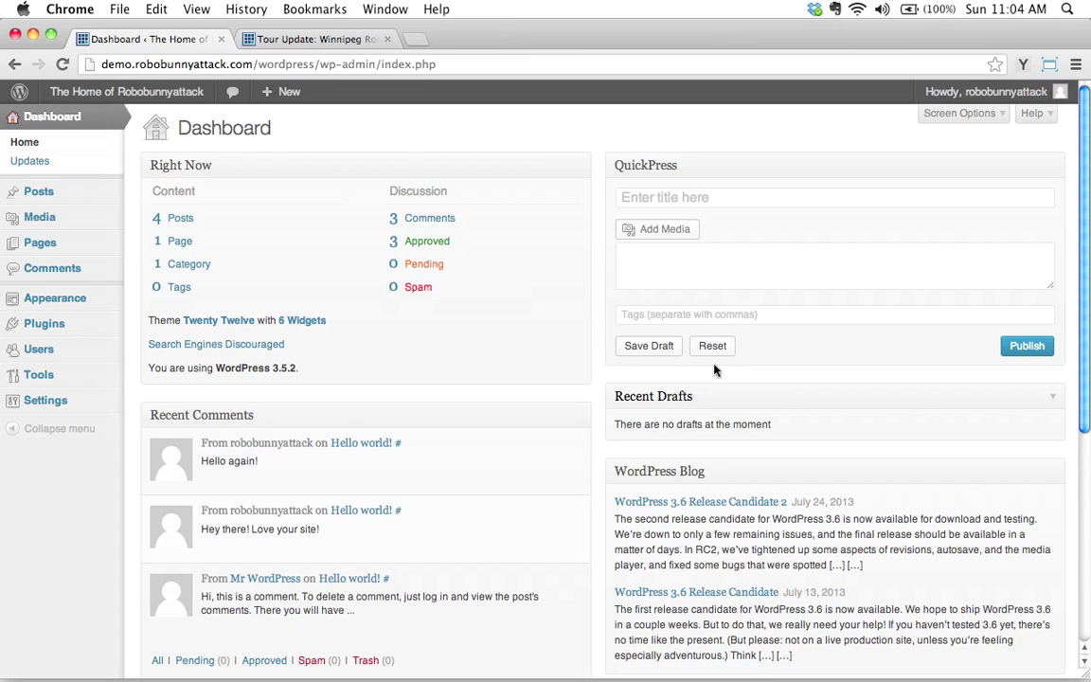
Step: Bring up the live 'Tour Update: Winnipeg Rocks!' post and scroll through its three paragraphs
{"action": "left_click", "coordinate": [324, 40]}
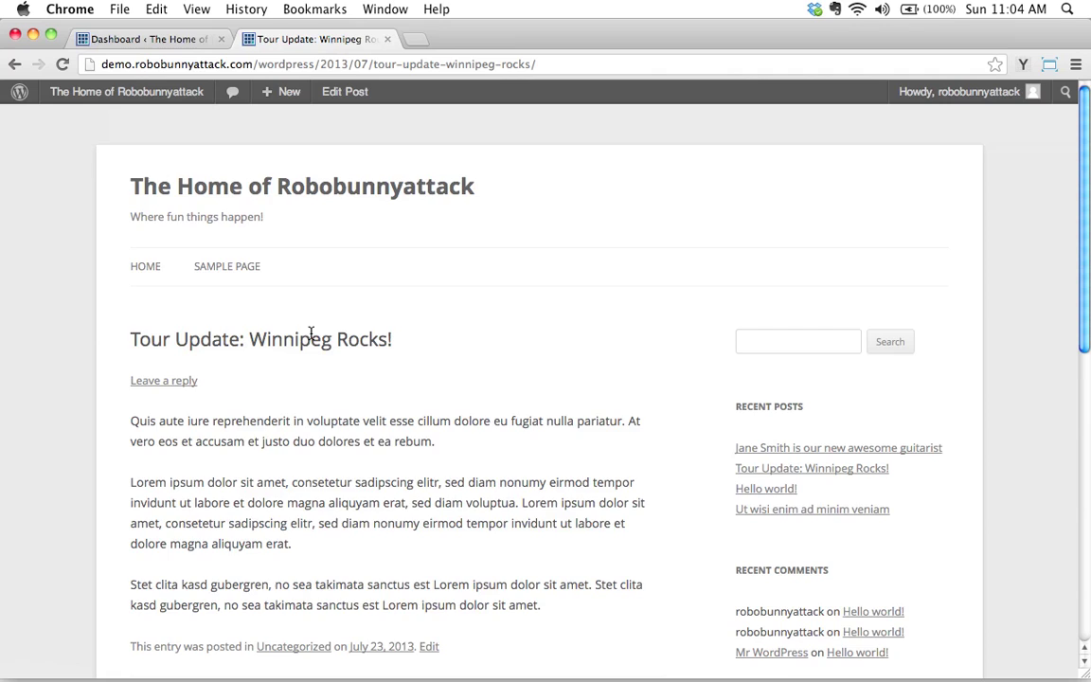
{"action": "scroll", "coordinate": [516, 382], "scroll_direction": "down", "scroll_amount": 3}
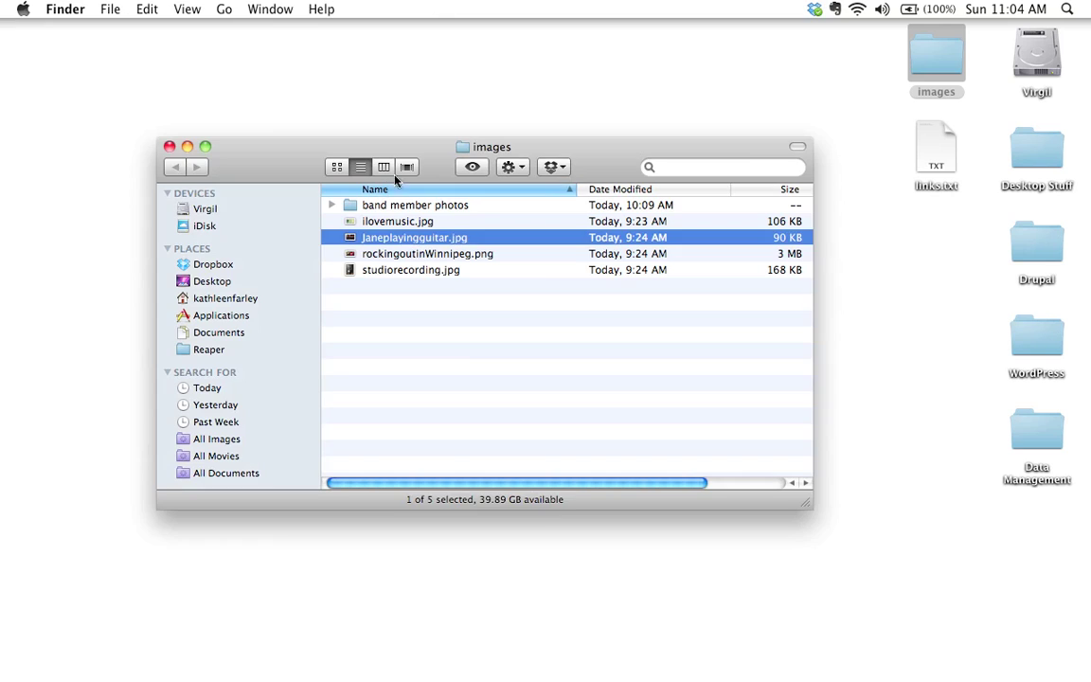
Step: Quick Look rockingoutinWinnipeg.png in the images folder, then return to Chrome
{"action": "left_click", "coordinate": [464, 340]}
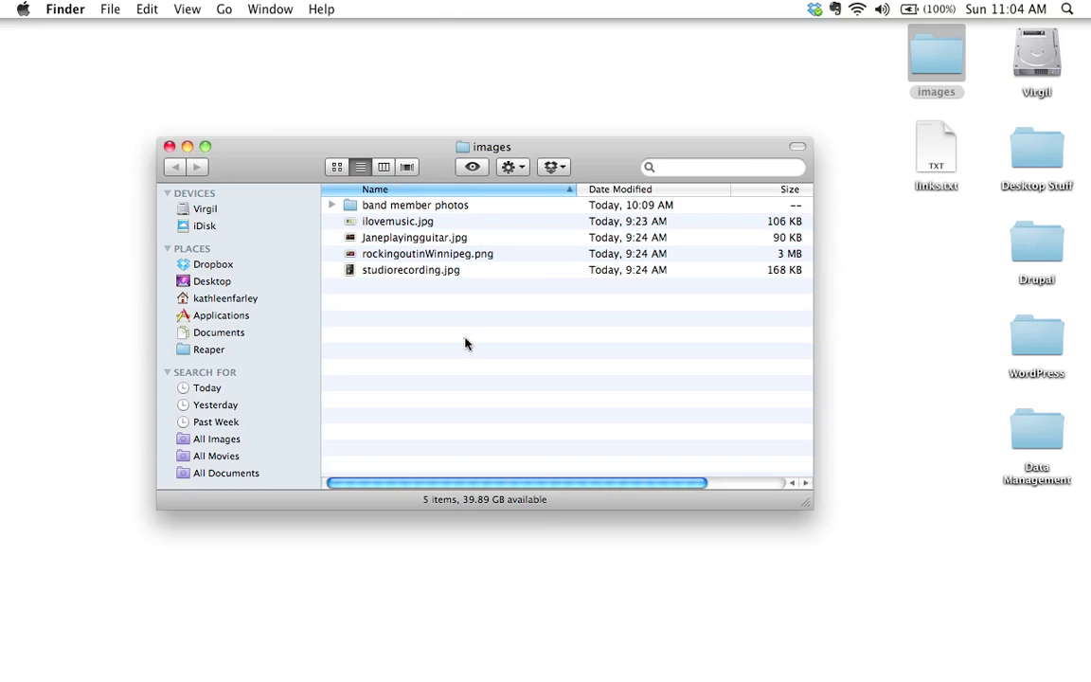
{"action": "left_click", "coordinate": [412, 252]}
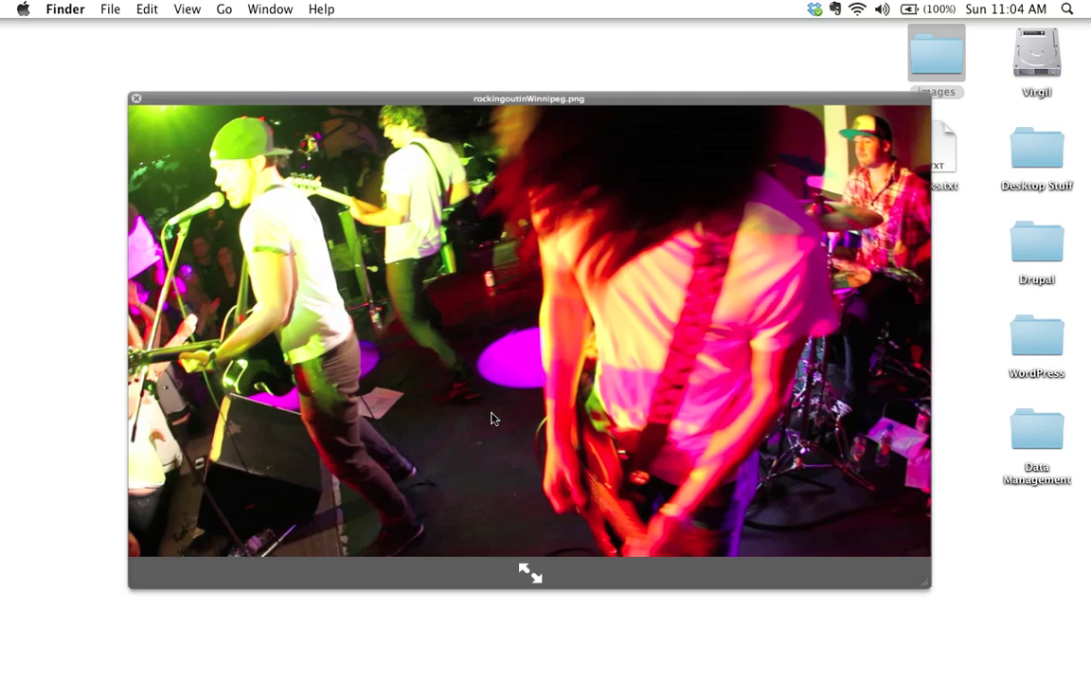
{"action": "key", "text": "space"}
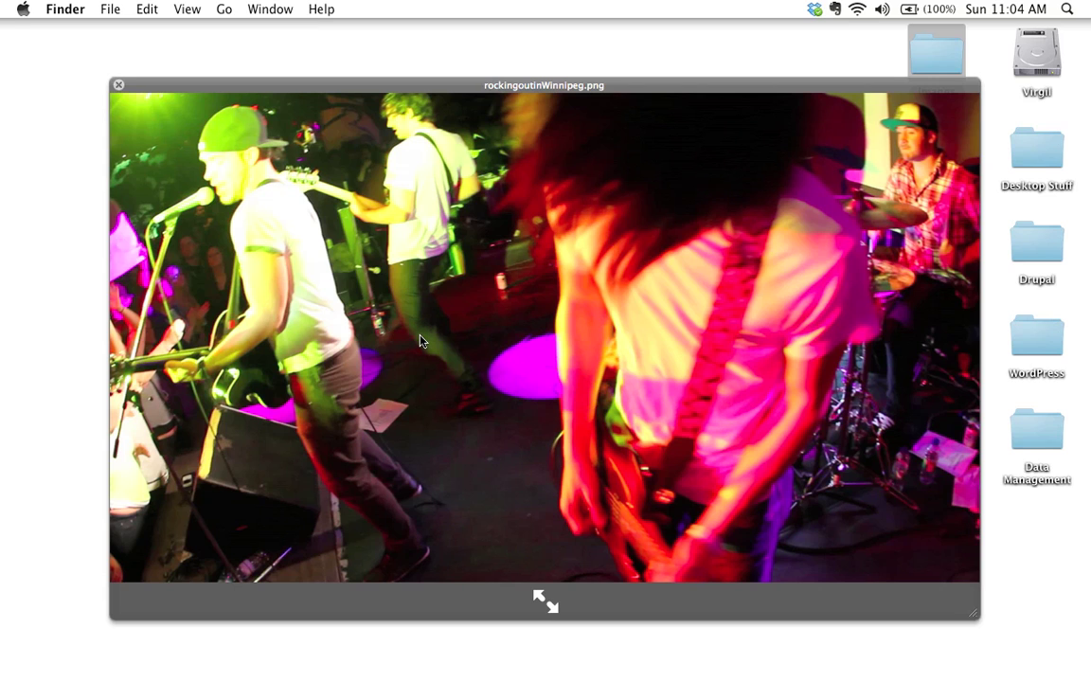
{"action": "key", "text": "space"}
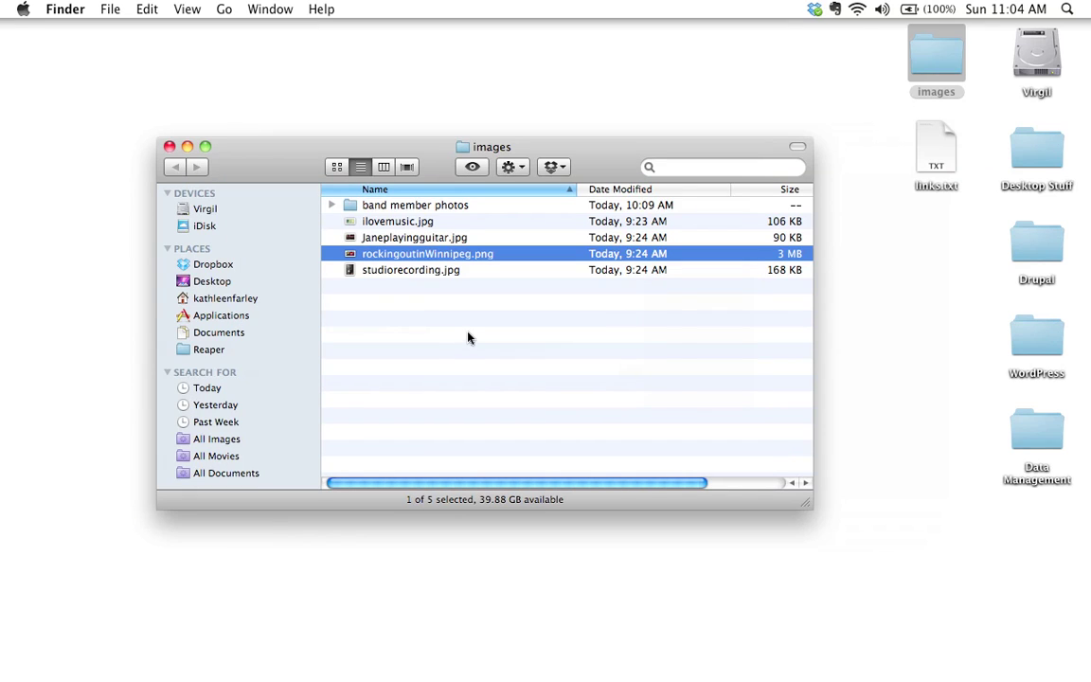
{"action": "key", "text": "super+Tab"}
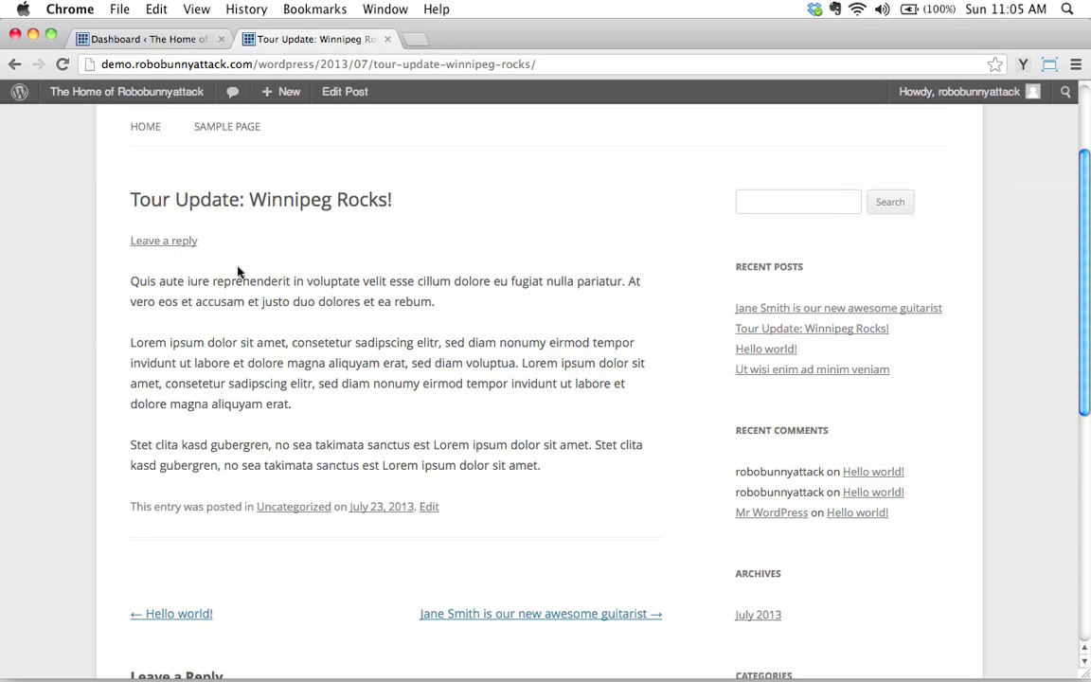
Step: Open the Tour Update post in the editor from All Posts, then view the live post
{"action": "left_click", "coordinate": [146, 41]}
{"action": "mouse_move", "coordinate": [60, 194]}
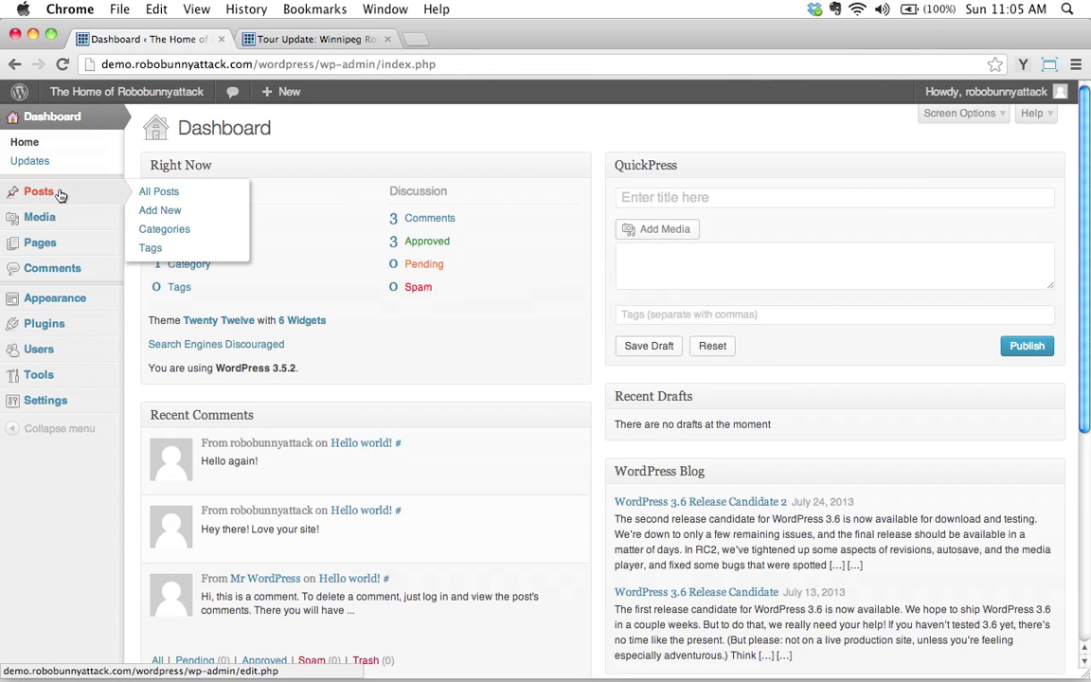
{"action": "left_click", "coordinate": [159, 191]}
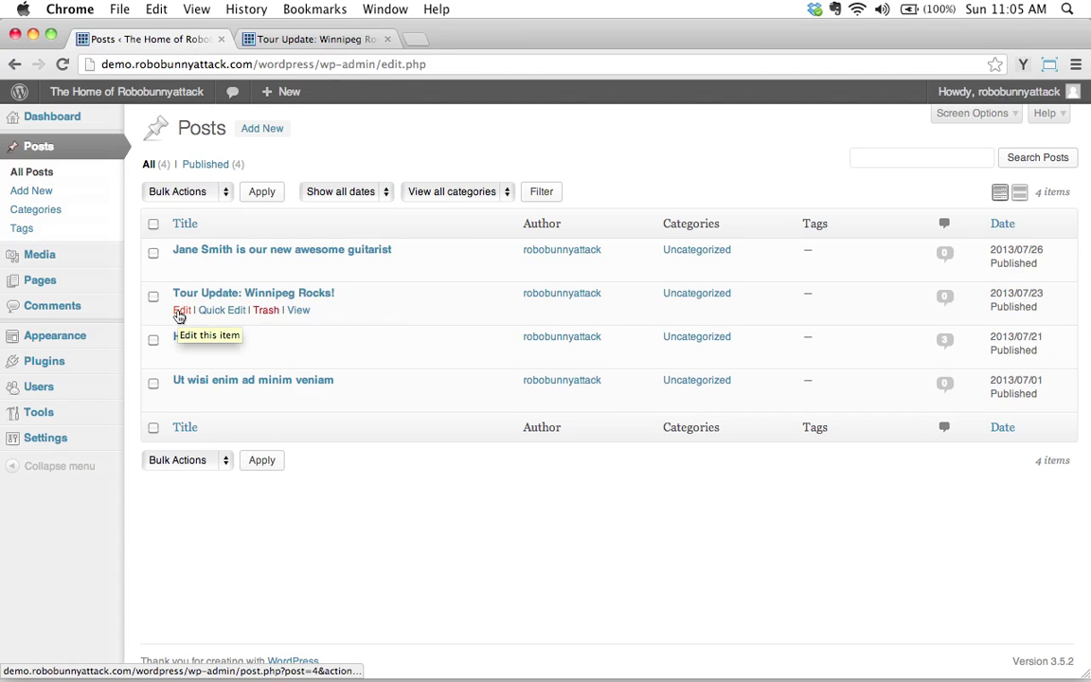
{"action": "left_click", "coordinate": [179, 312]}
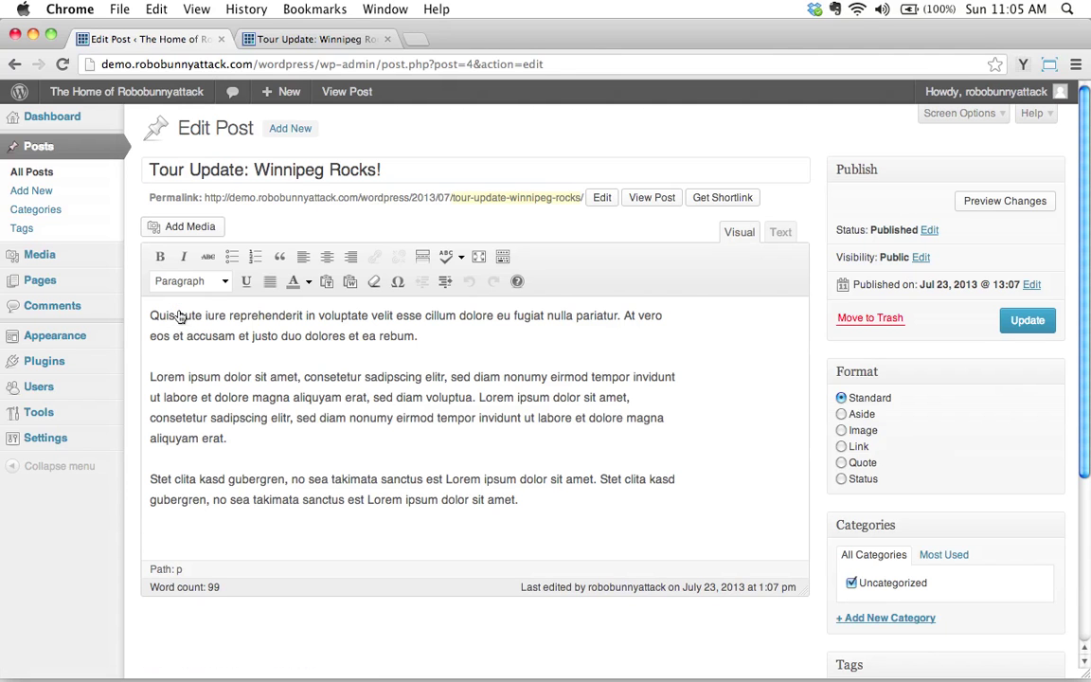
{"action": "left_click", "coordinate": [301, 38]}
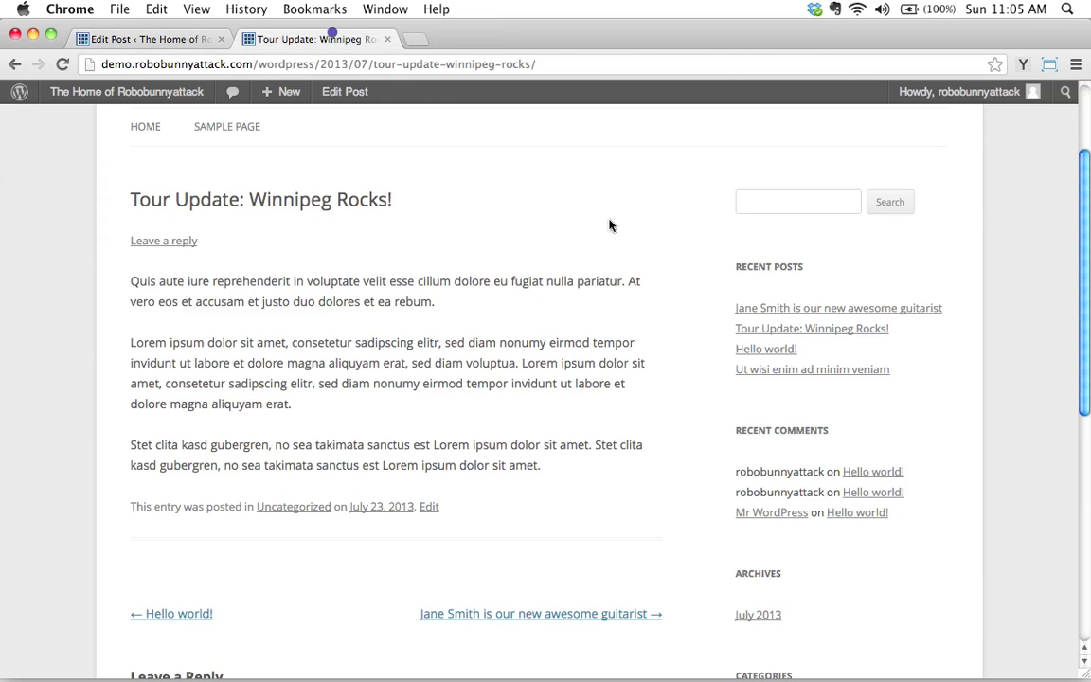
{"action": "scroll", "coordinate": [461, 338], "scroll_direction": "down", "scroll_amount": 1}
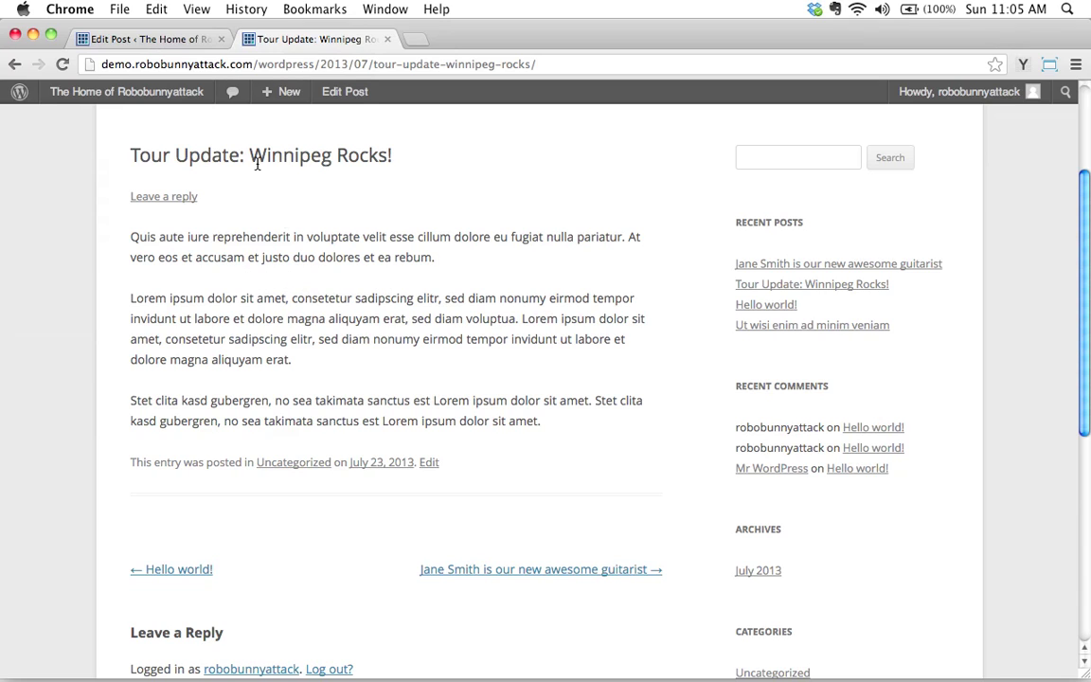
Step: Add an empty paragraph after the first paragraph ending 'rebum.' and open Add Media
{"action": "left_click", "coordinate": [142, 39]}
{"action": "left_click", "coordinate": [434, 339]}
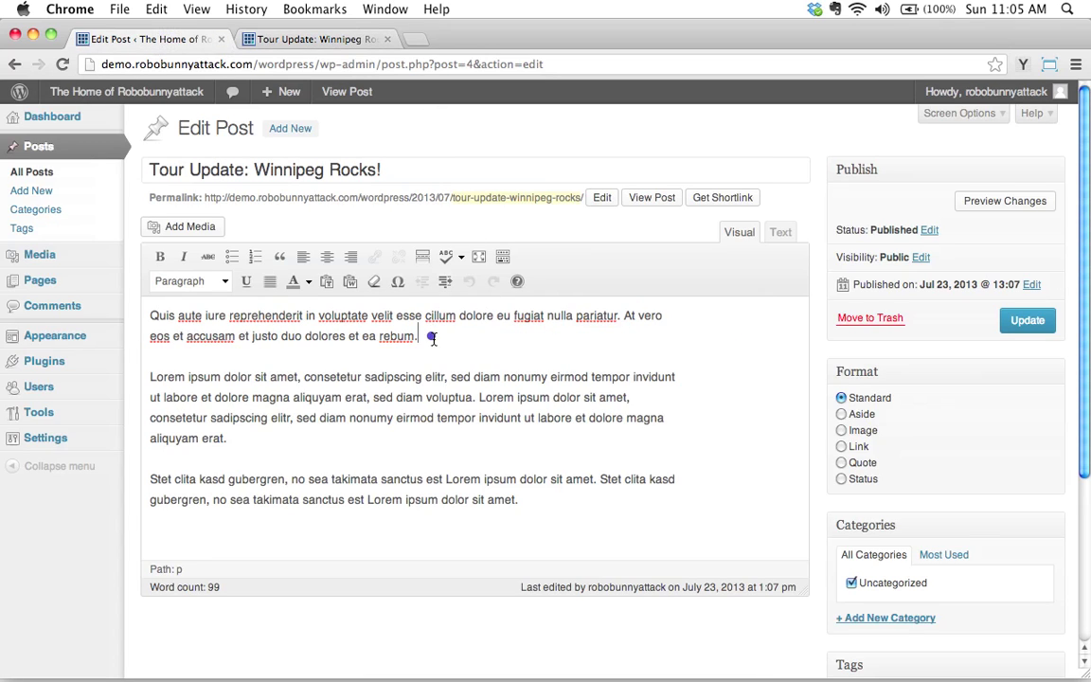
{"action": "key", "text": "Return"}
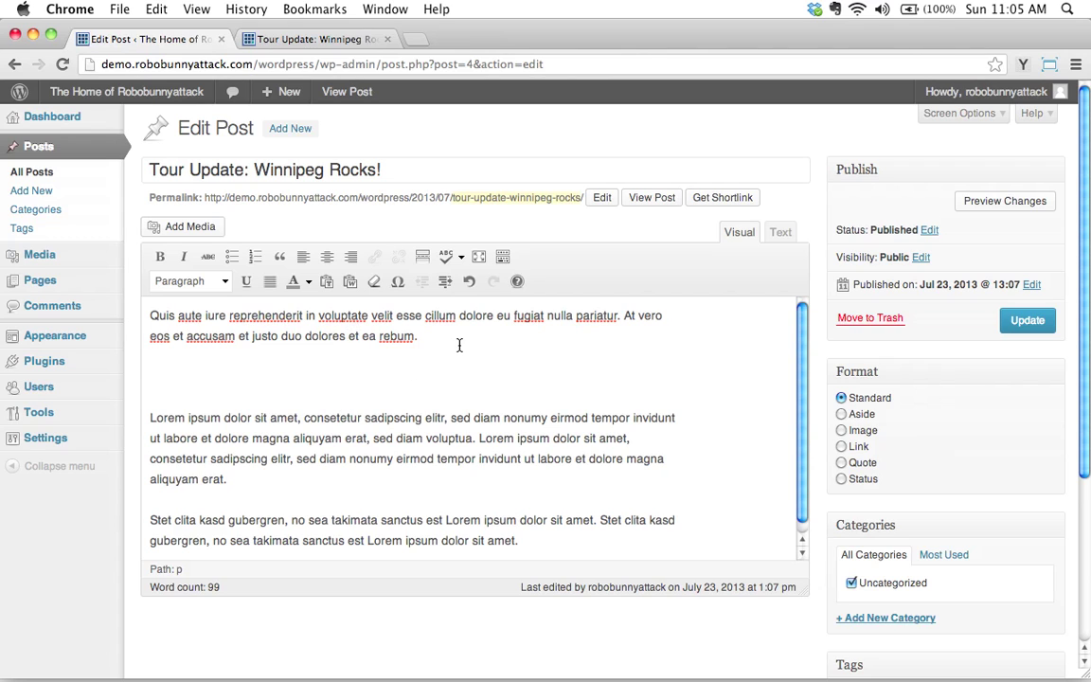
{"action": "left_click", "coordinate": [190, 227]}
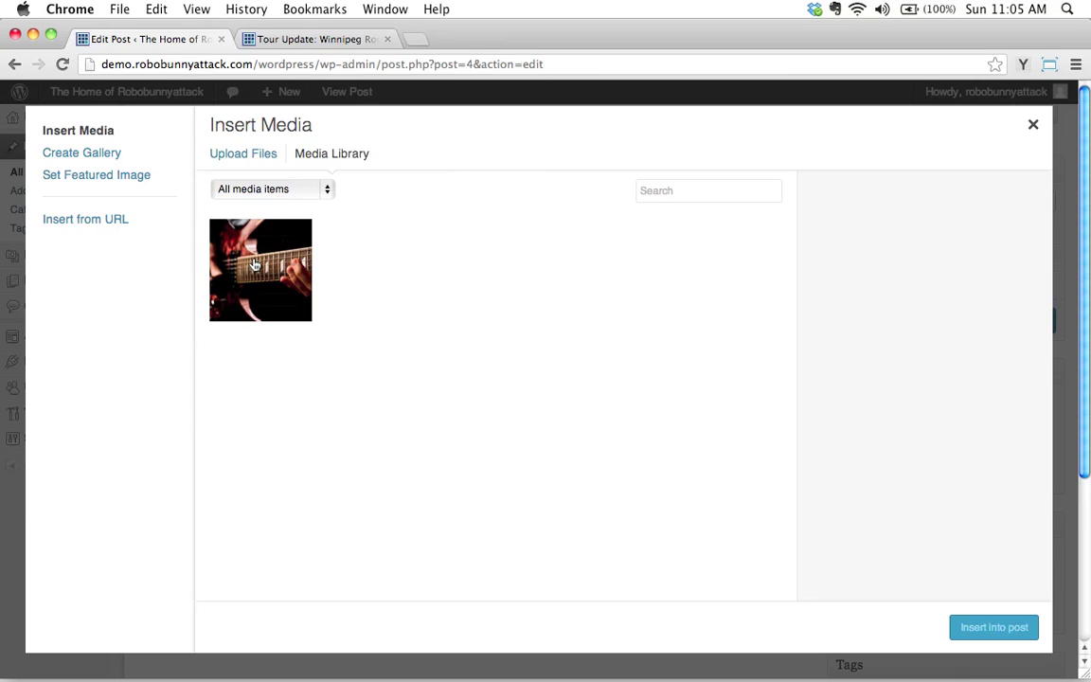
Step: Upload rockingoutinWinnipeg.png from the images folder into the Media Library
{"action": "left_click", "coordinate": [248, 154]}
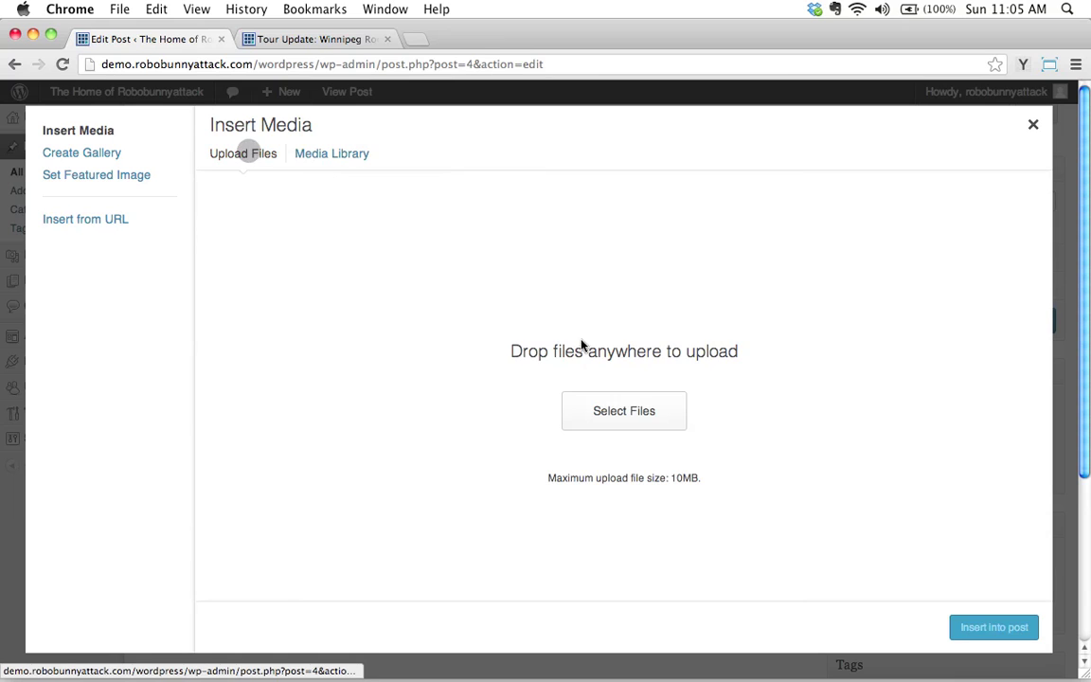
{"action": "left_click", "coordinate": [643, 415]}
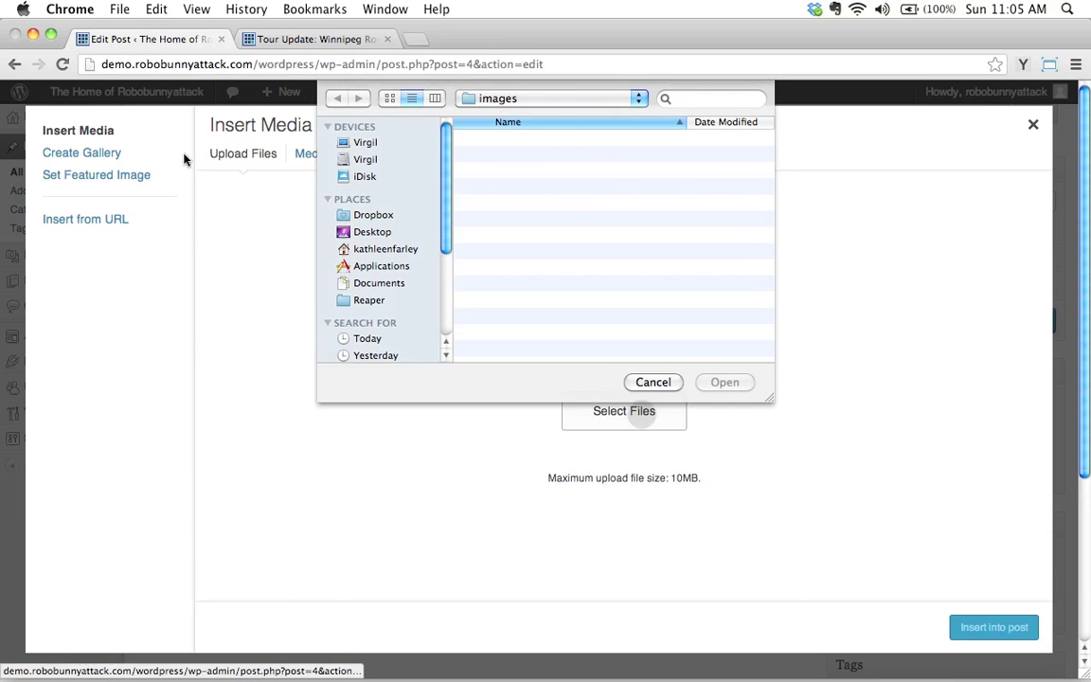
{"action": "left_click", "coordinate": [526, 186]}
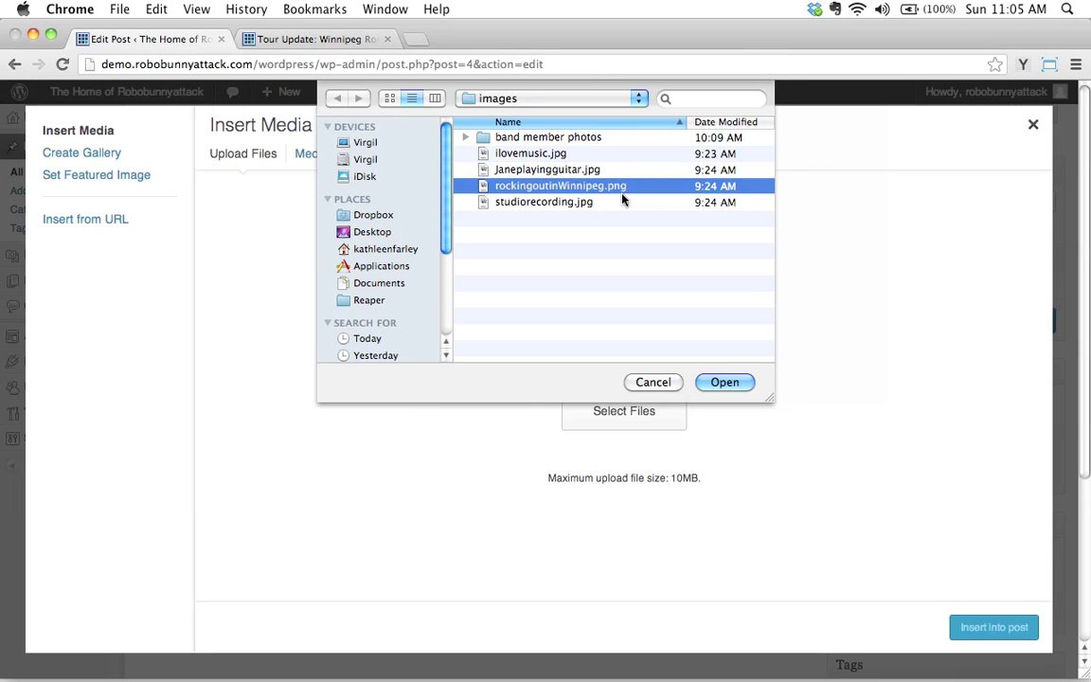
{"action": "left_click", "coordinate": [743, 382]}
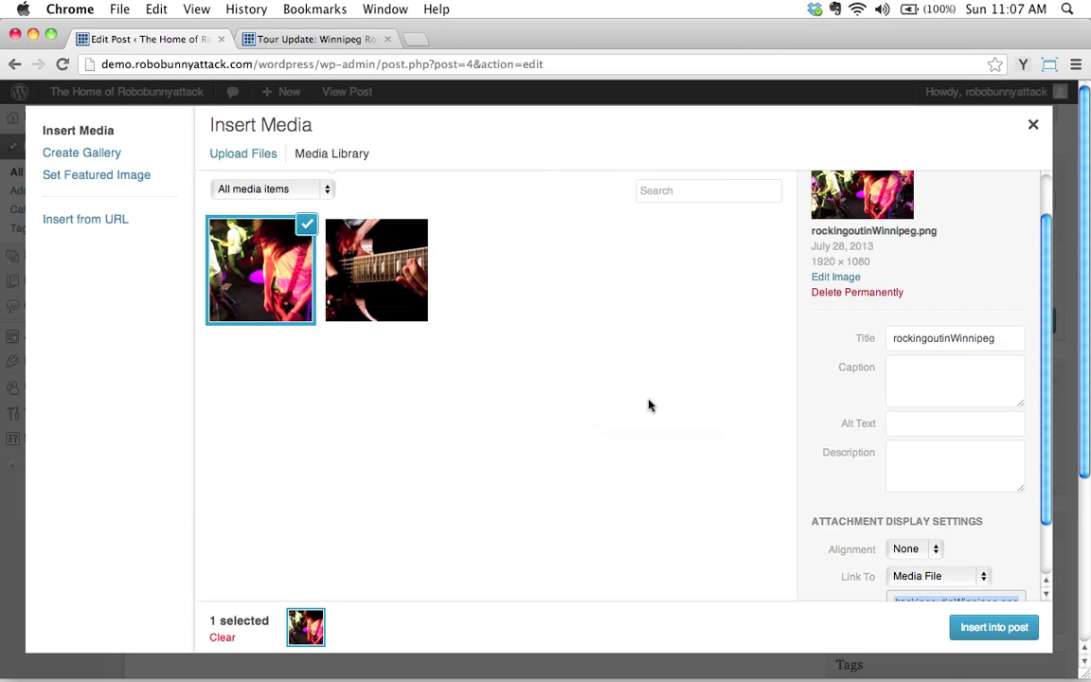
Step: Title the photo 'Rocking out in Winnipeg', add its show caption, and alt text 'band rocking out on stage'
{"action": "scroll", "coordinate": [909, 381], "scroll_direction": "up", "scroll_amount": 2}
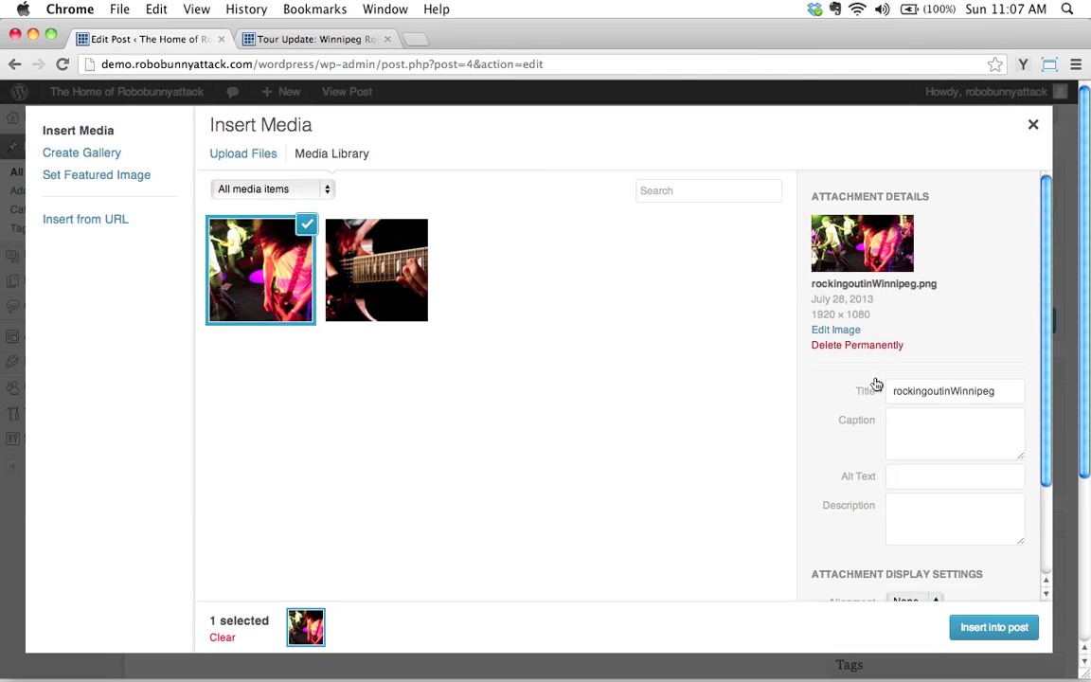
{"action": "double_click", "coordinate": [933, 390]}
{"action": "type", "text": "Rockin"}
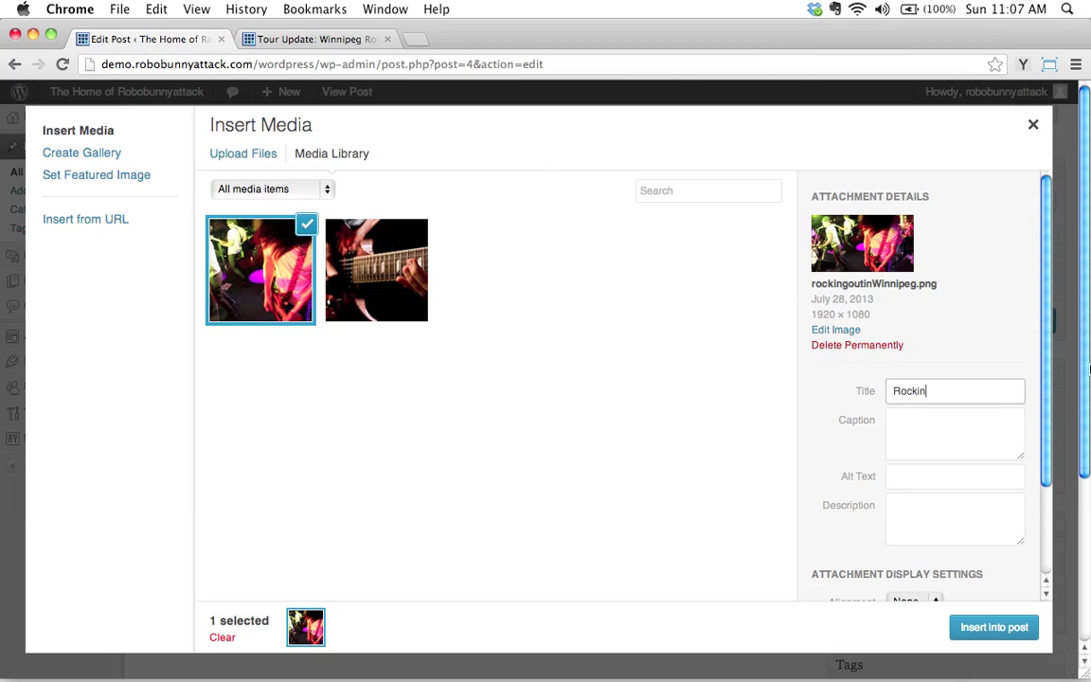
{"action": "type", "text": "g out in Winnipeg"}
{"action": "left_click", "coordinate": [945, 421]}
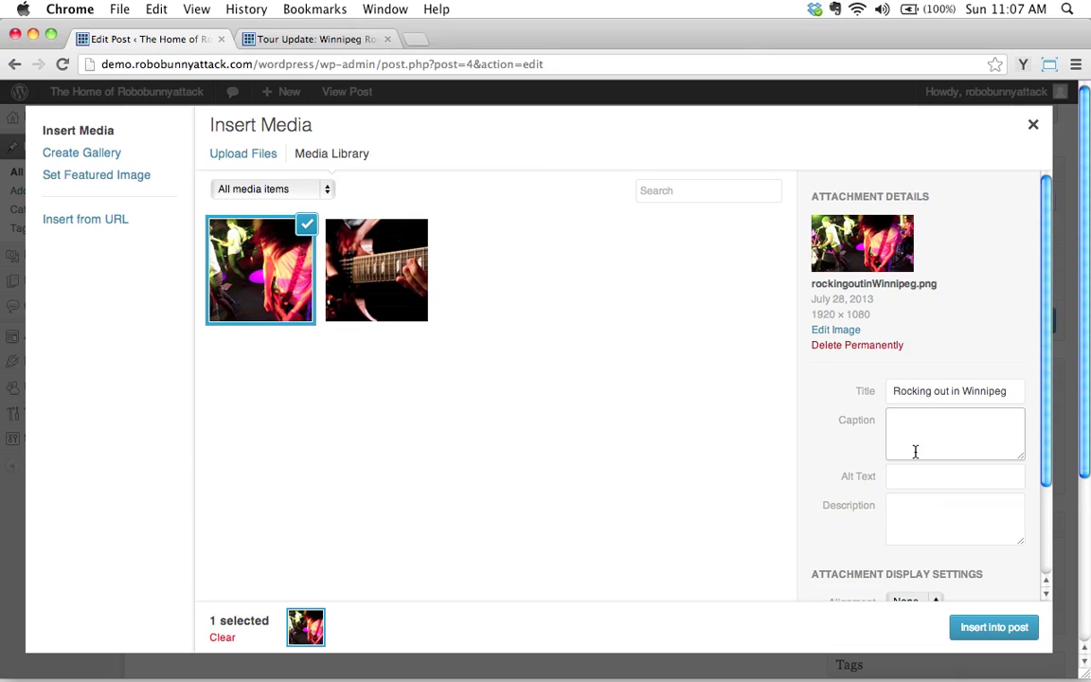
{"action": "type", "text": "Last night we had a great show in Winn"}
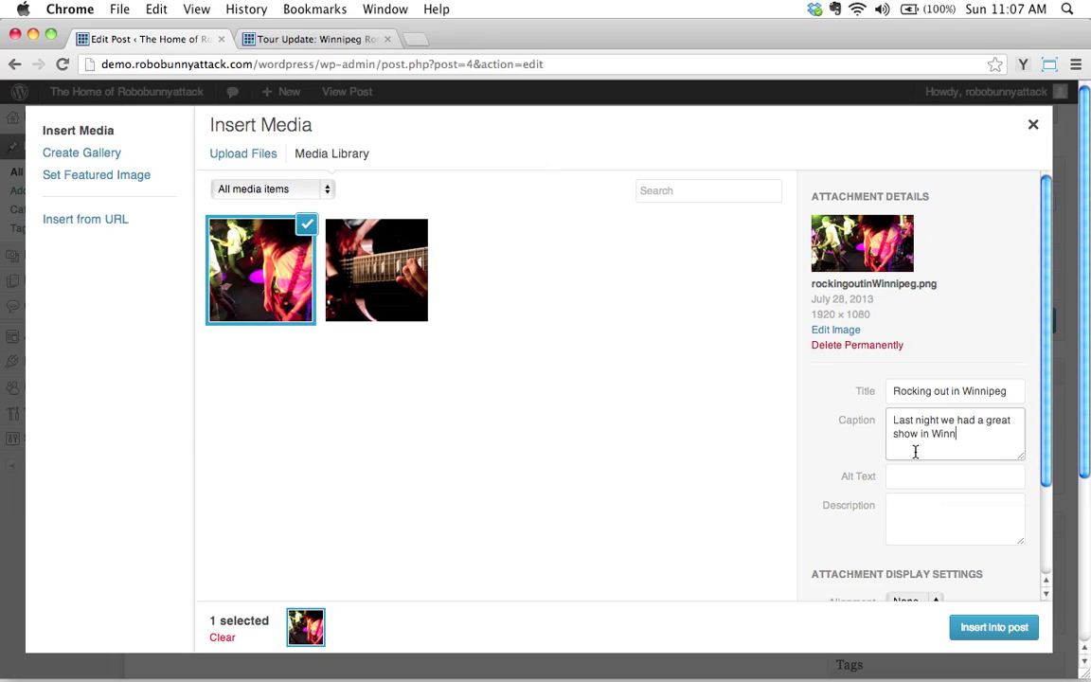
{"action": "type", "text": "ipeg. The crowd was wild!"}
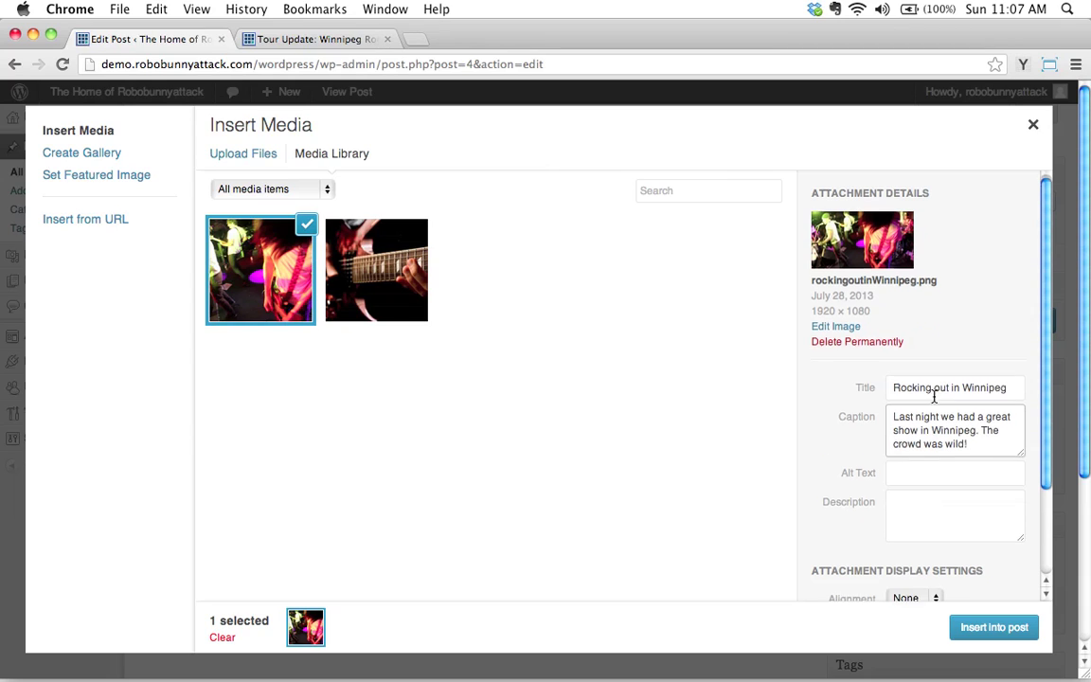
{"action": "scroll", "coordinate": [909, 408], "scroll_direction": "down", "scroll_amount": 1}
{"action": "left_click", "coordinate": [922, 426]}
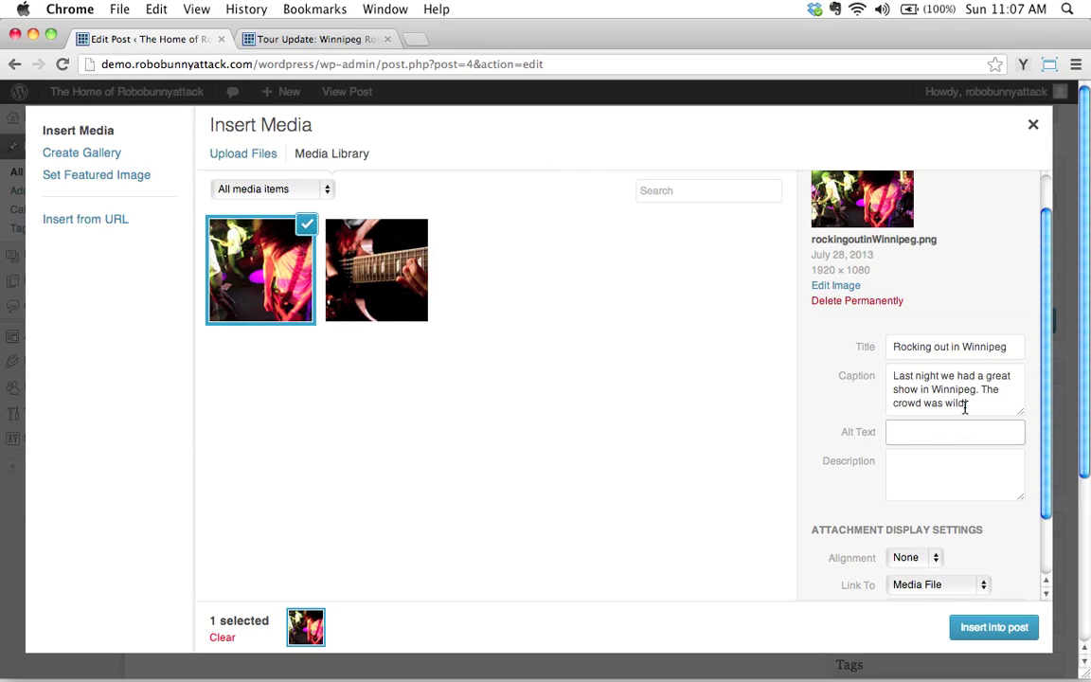
{"action": "type", "text": "band rocking out on stage"}
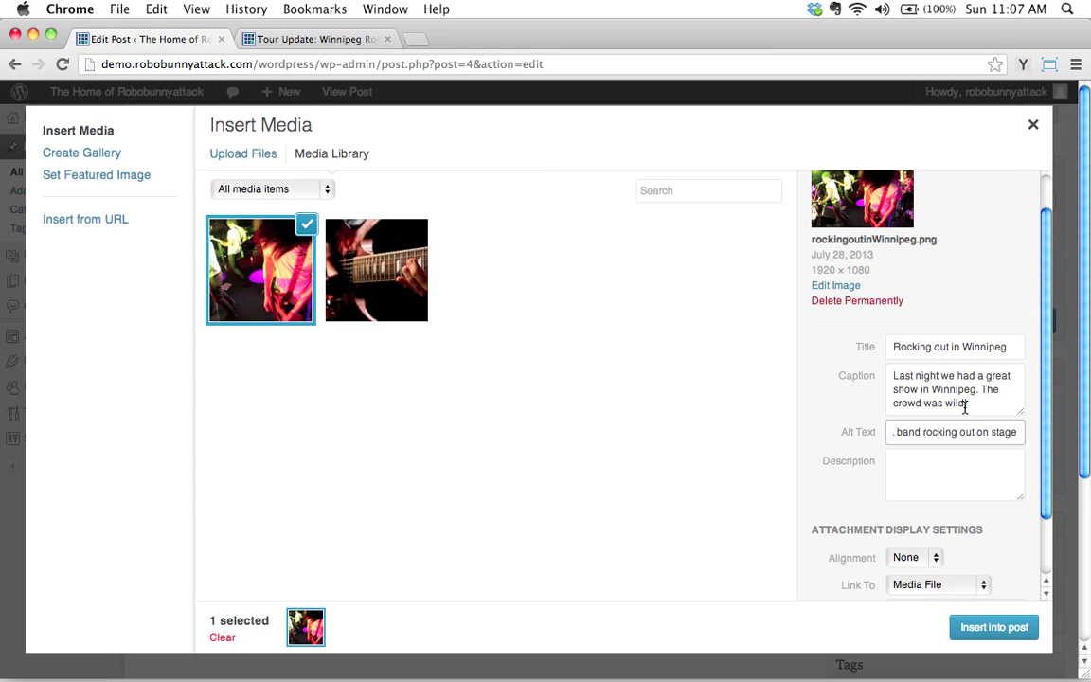
{"action": "left_click", "coordinate": [969, 461]}
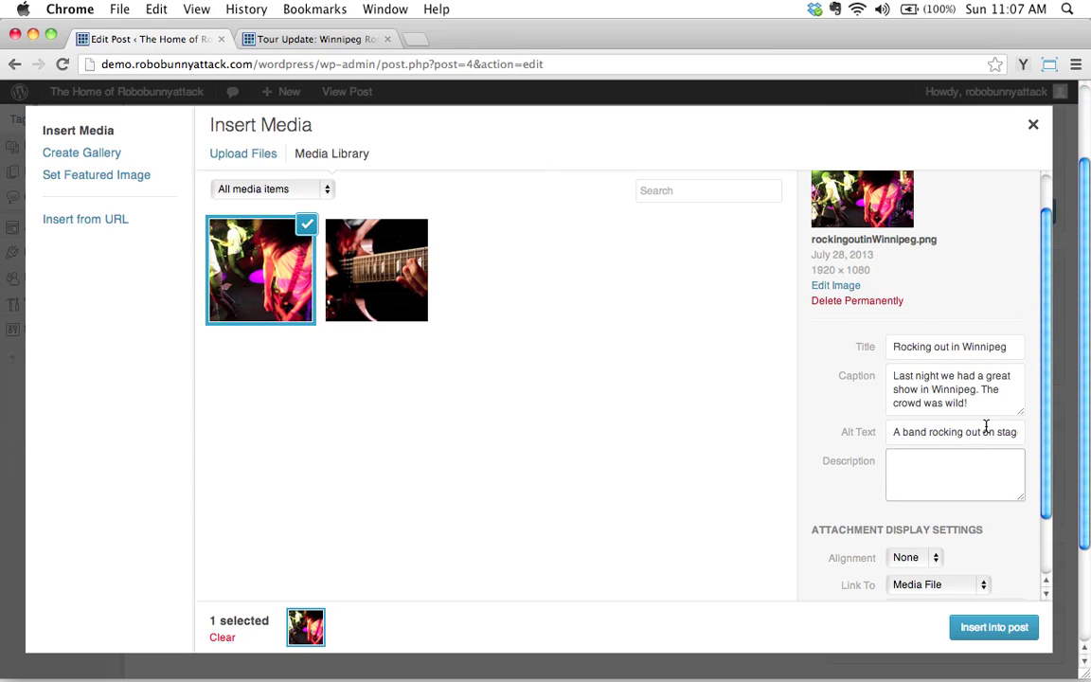
{"action": "scroll", "coordinate": [986, 426], "scroll_direction": "down", "scroll_amount": 3}
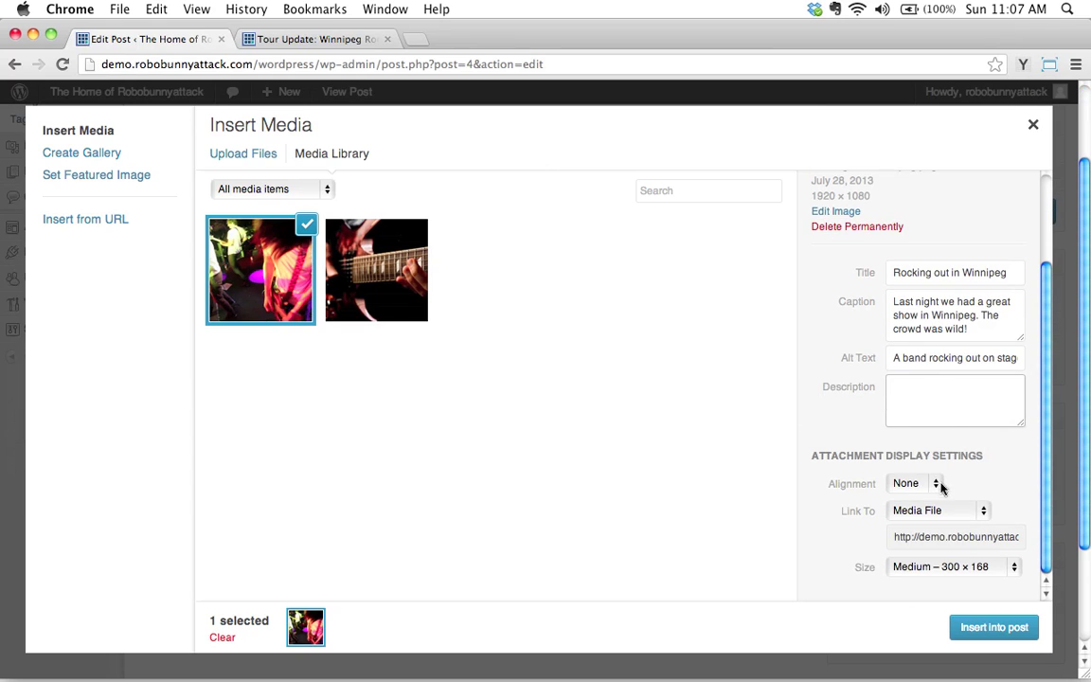
Step: Set the photo's alignment to Center, link to None, and size to Large – 625 × 351
{"action": "left_click", "coordinate": [276, 43]}
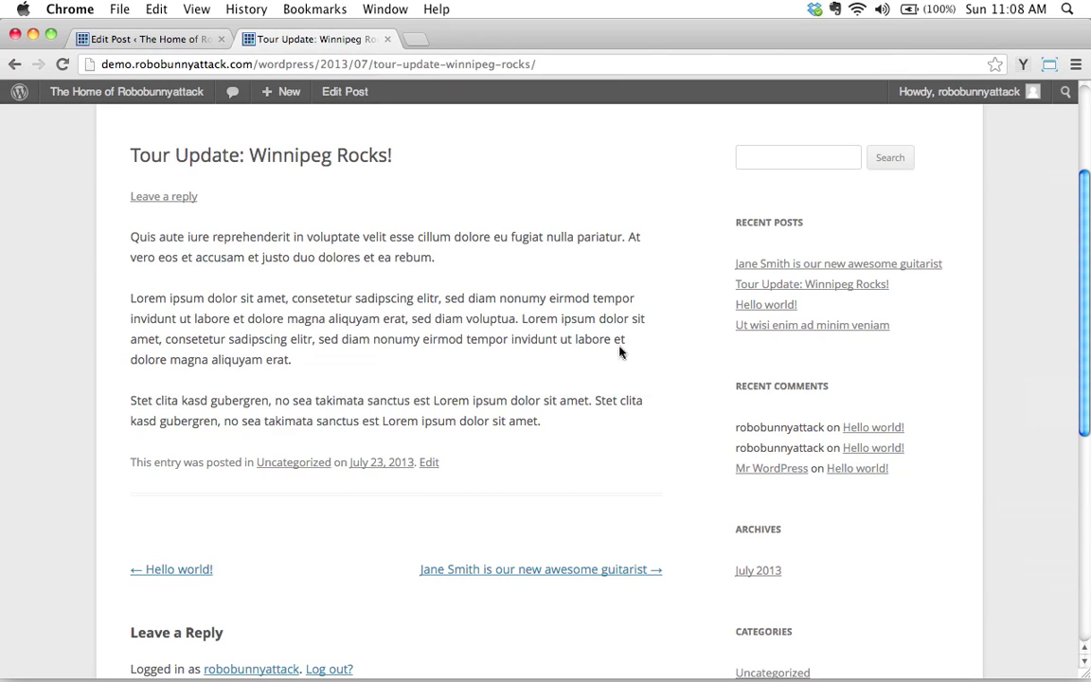
{"action": "left_click", "coordinate": [157, 38]}
{"action": "left_click", "coordinate": [911, 483]}
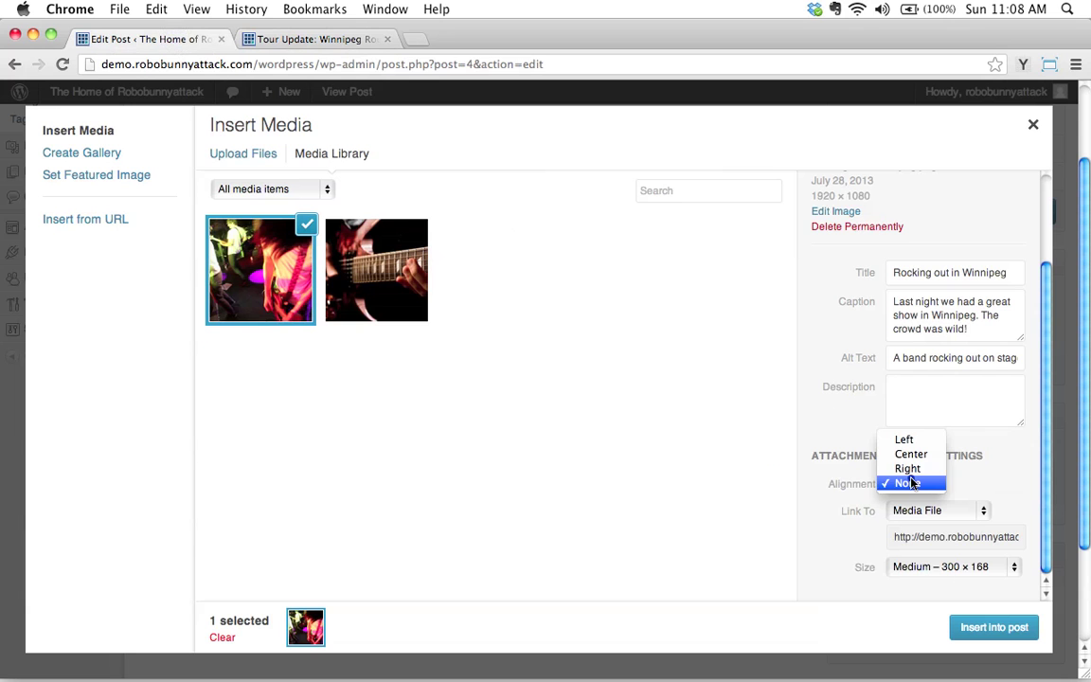
{"action": "left_click", "coordinate": [911, 454]}
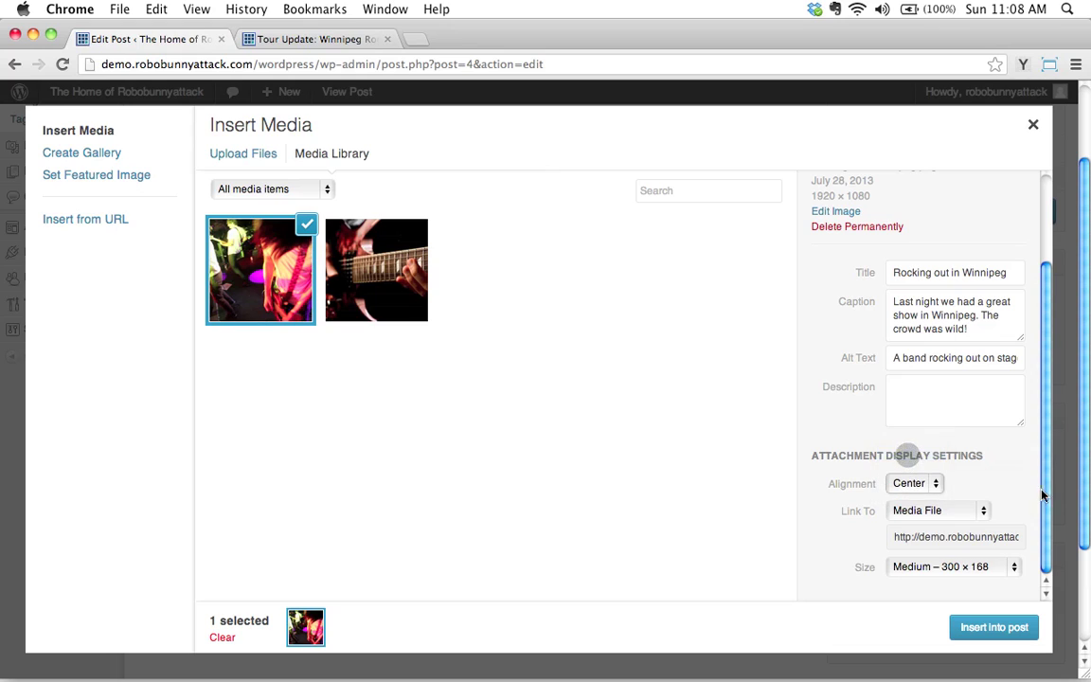
{"action": "left_click", "coordinate": [956, 512]}
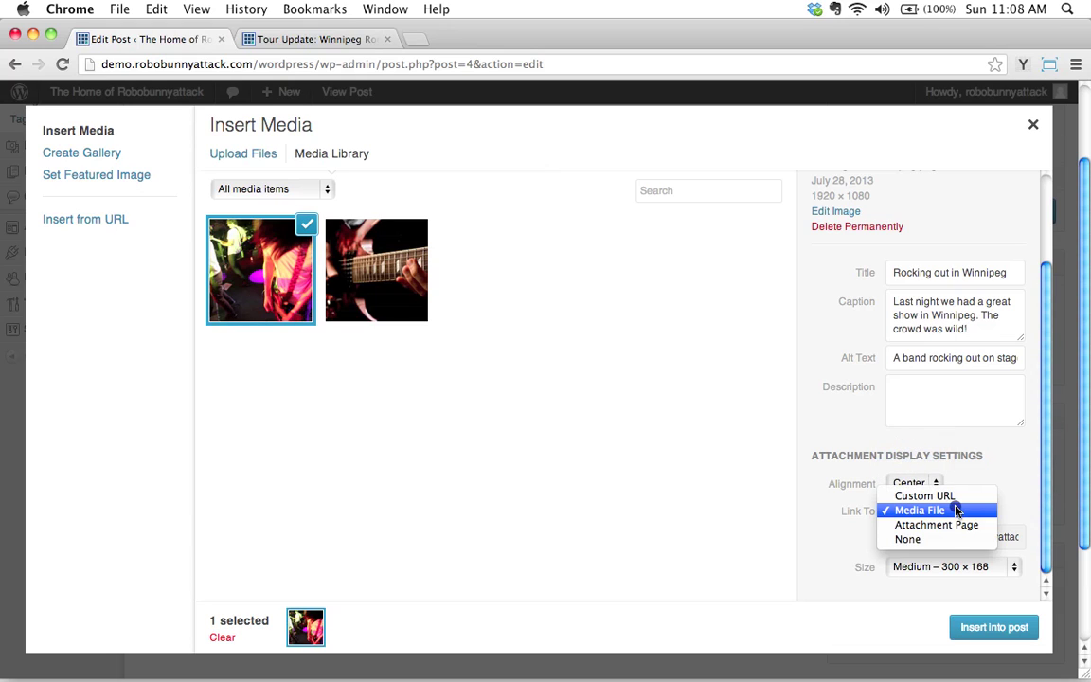
{"action": "left_click", "coordinate": [906, 540]}
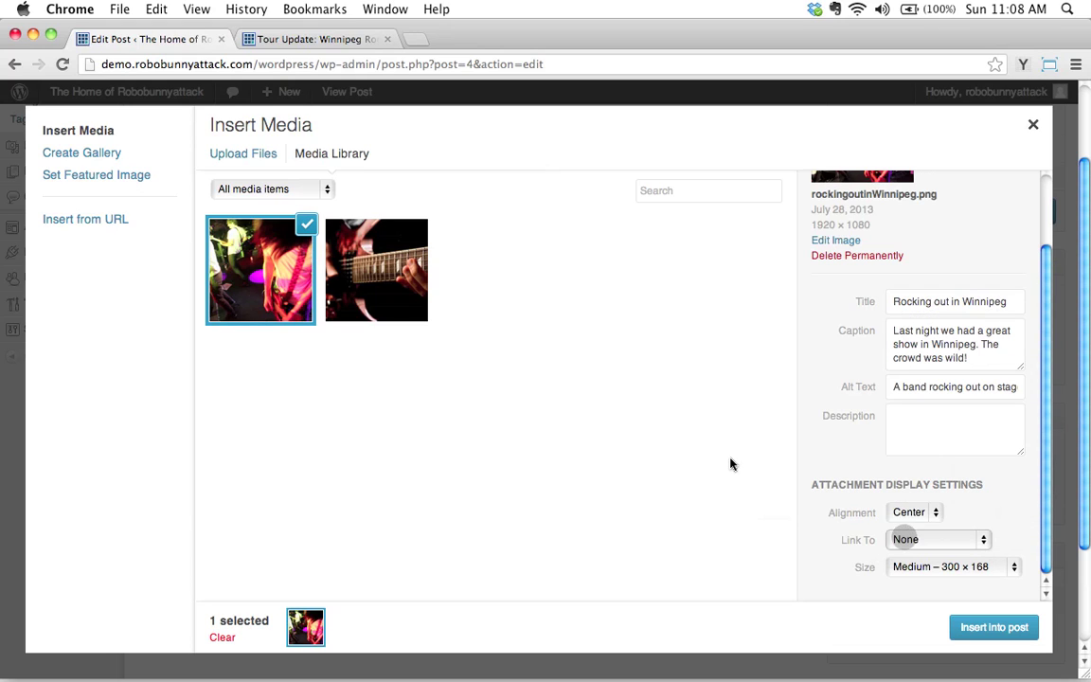
{"action": "left_click", "coordinate": [961, 570]}
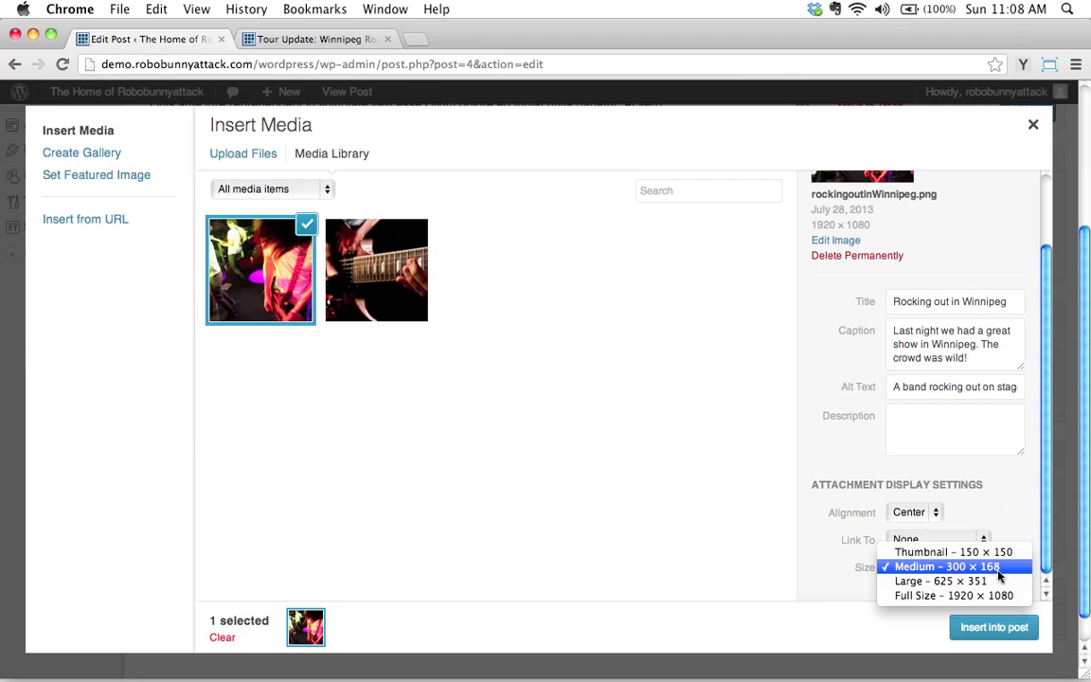
{"action": "left_click", "coordinate": [940, 581]}
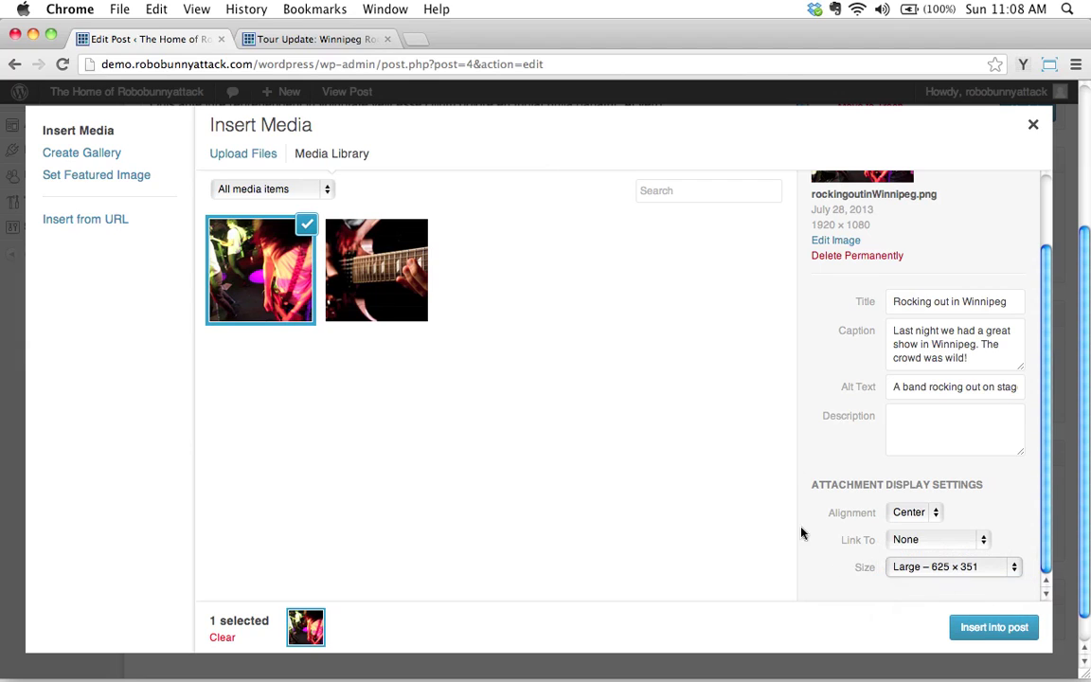
{"action": "scroll", "coordinate": [758, 502], "scroll_direction": "down", "scroll_amount": 3}
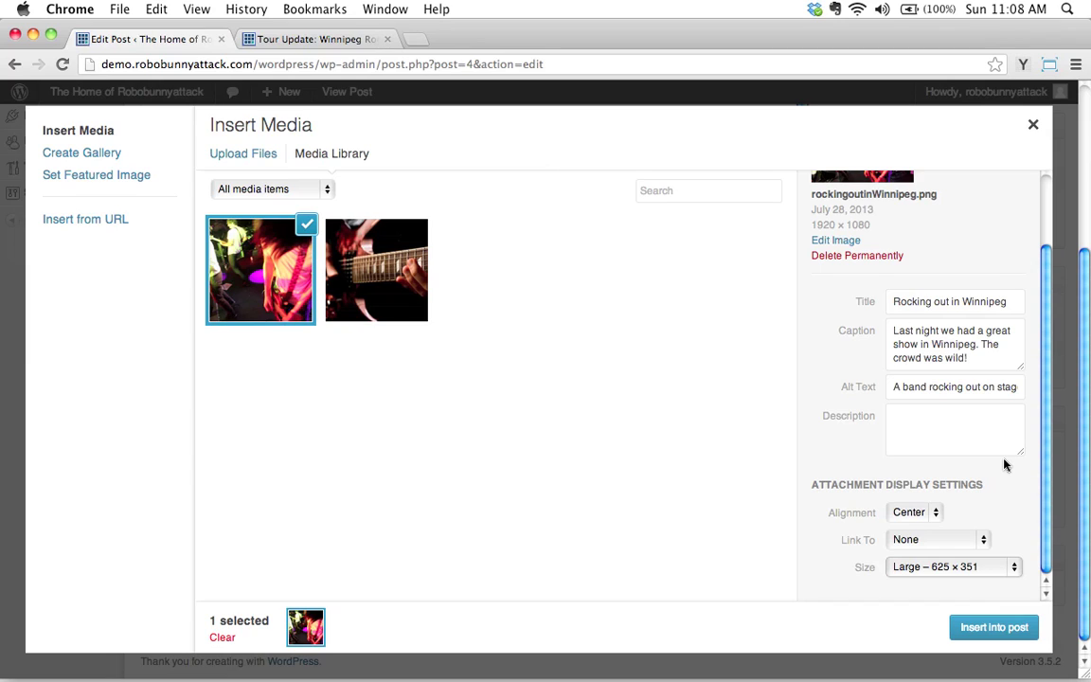
{"action": "left_click", "coordinate": [943, 568]}
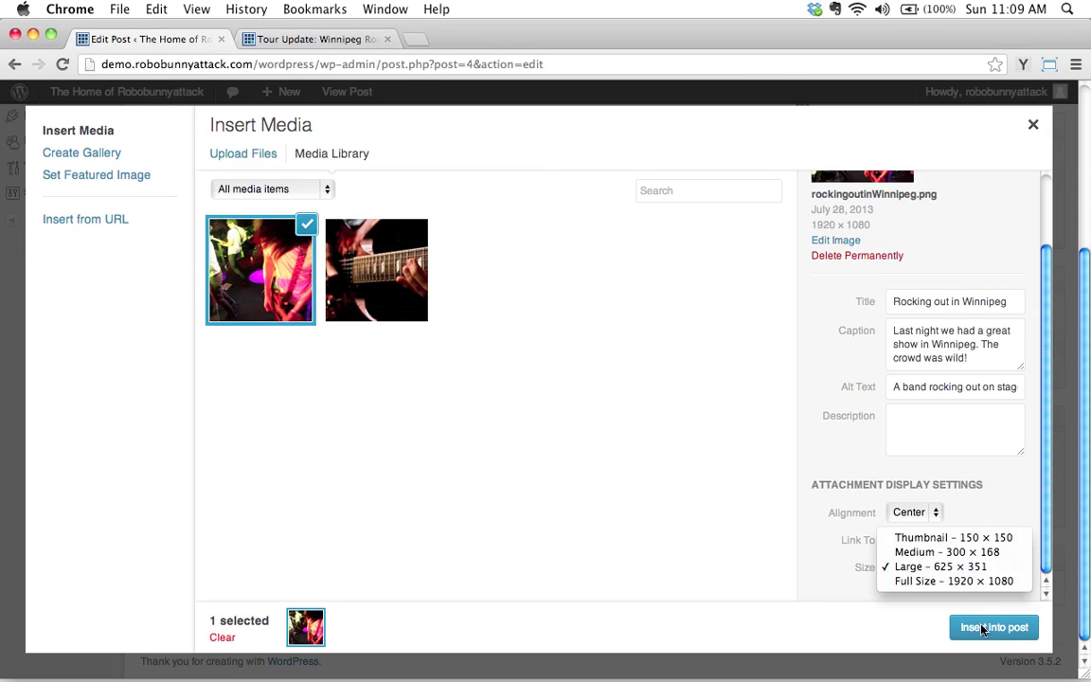
Step: Insert the Large band photo into the post and update the published post
{"action": "left_click", "coordinate": [924, 567]}
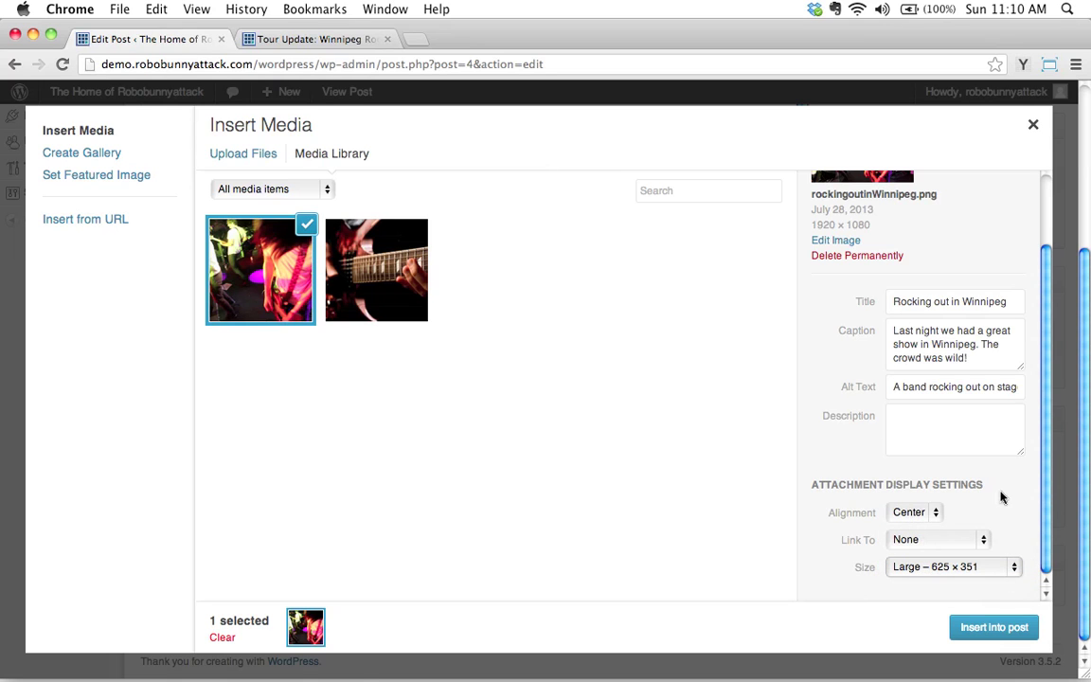
{"action": "left_click", "coordinate": [990, 627]}
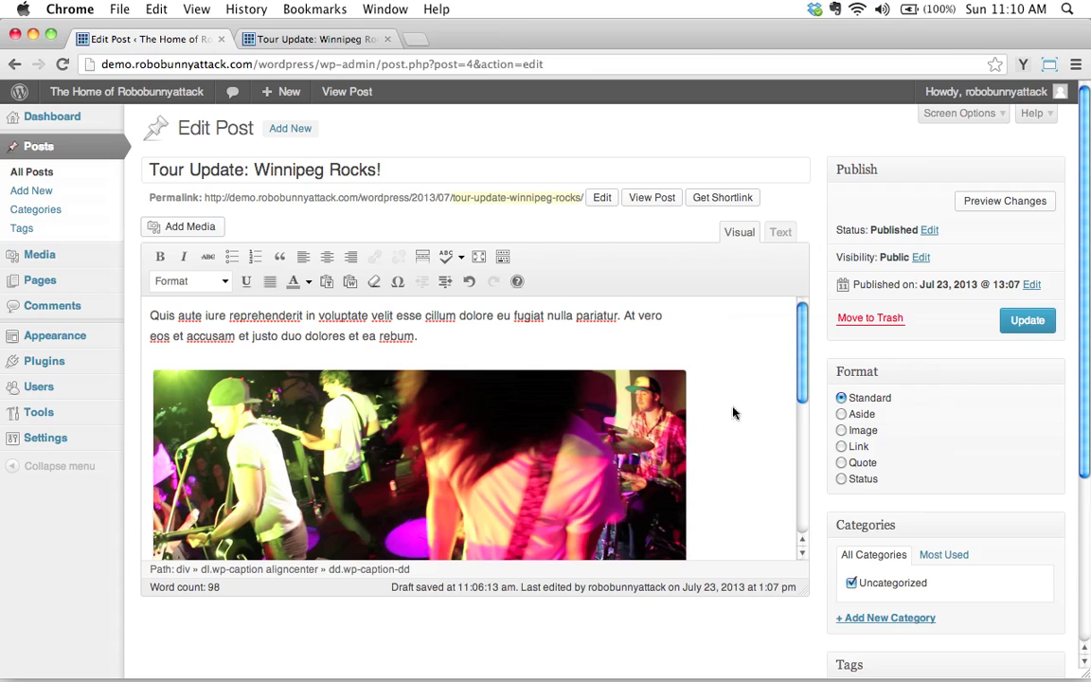
{"action": "scroll", "coordinate": [733, 413], "scroll_direction": "down", "scroll_amount": 5}
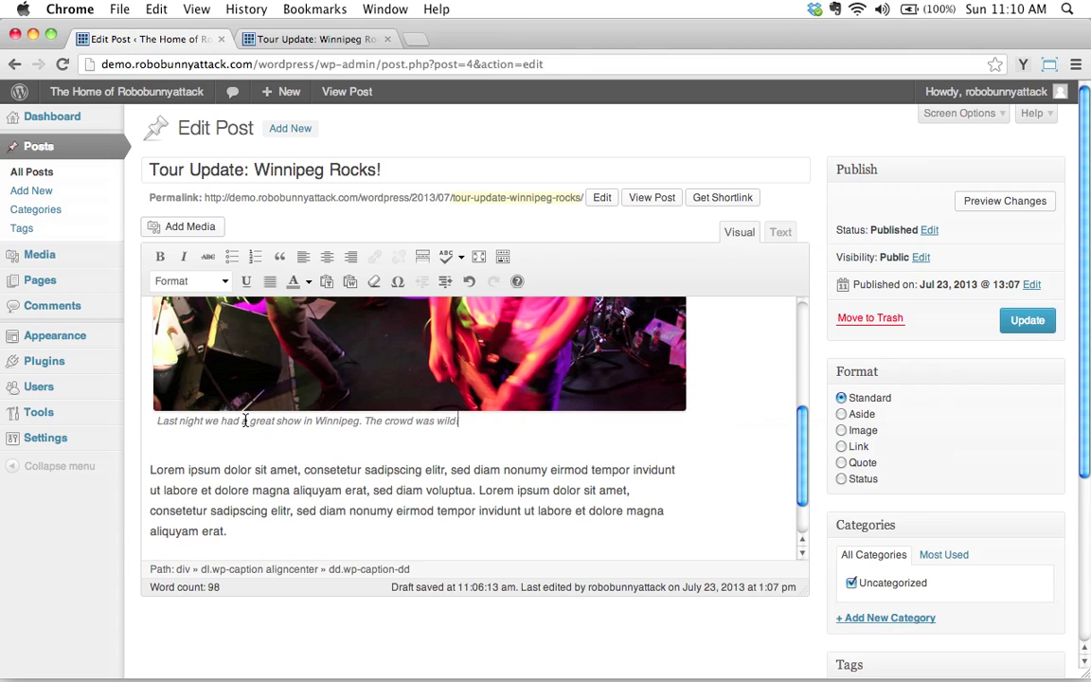
{"action": "left_click", "coordinate": [1025, 320]}
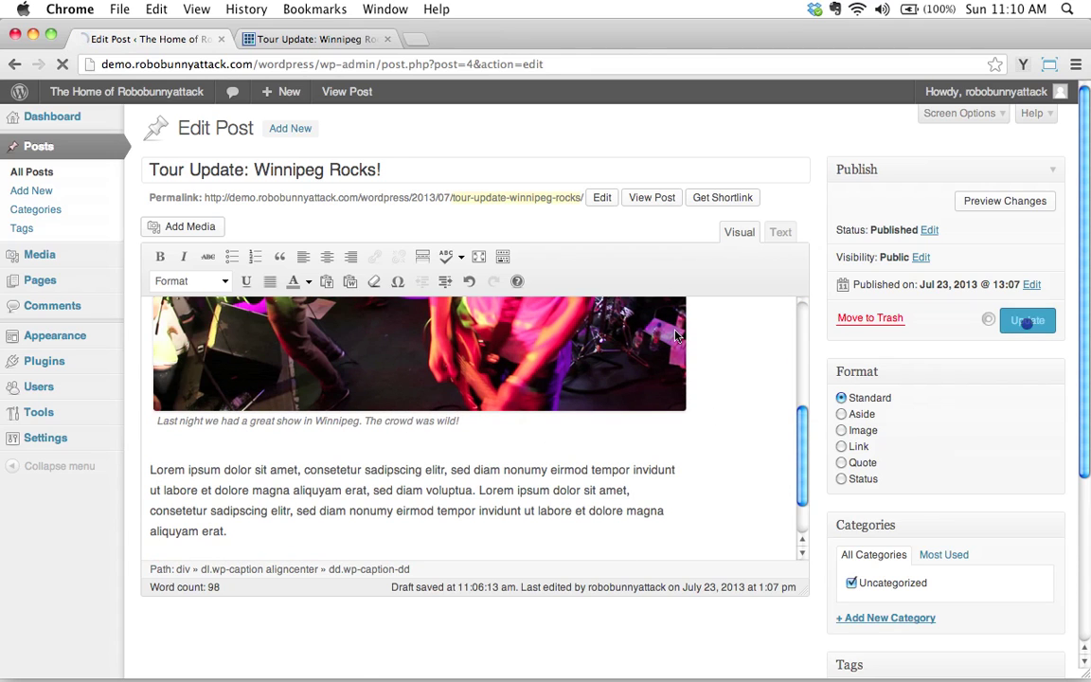
Step: Reload the live post and check the captioned band photo between the first two paragraphs
{"action": "left_click", "coordinate": [328, 40]}
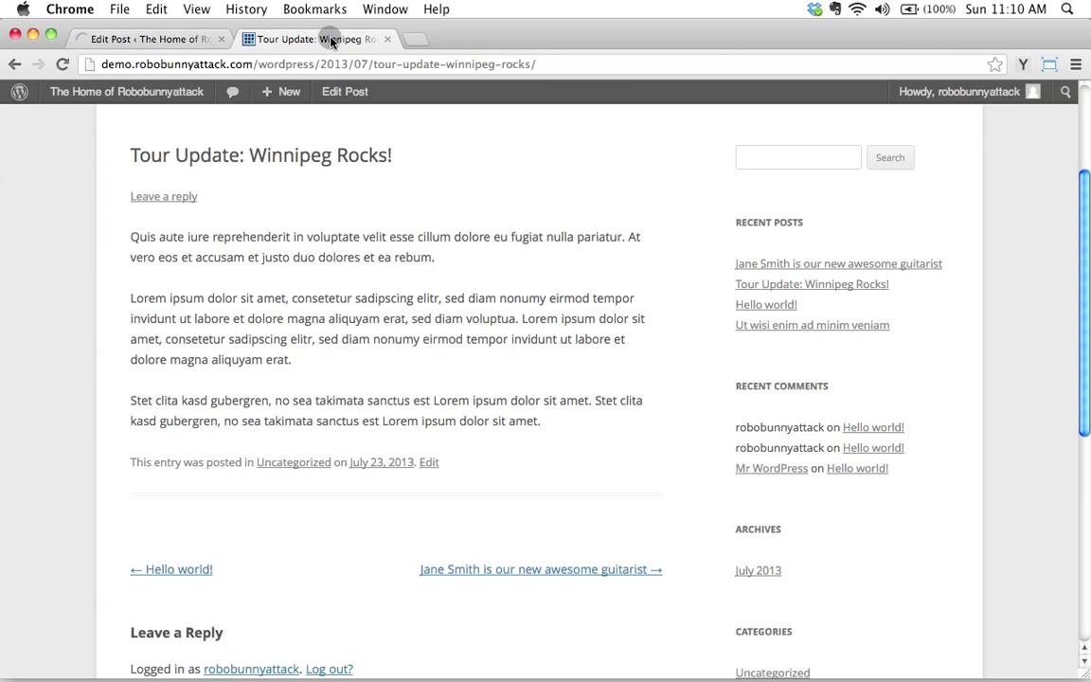
{"action": "left_click", "coordinate": [57, 62]}
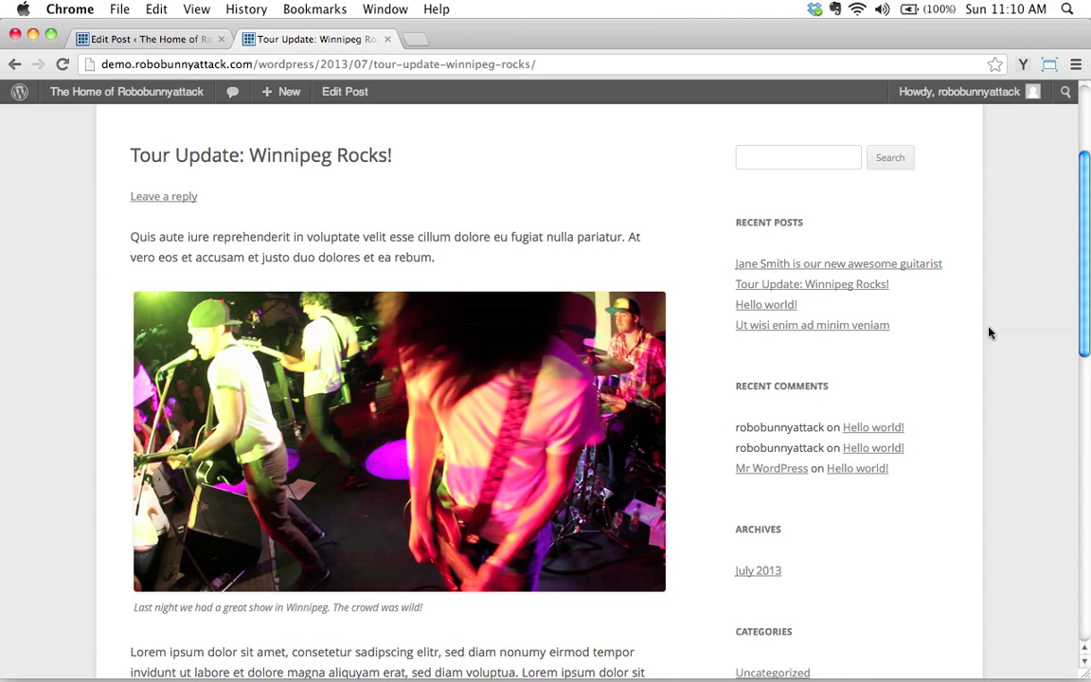
{"action": "scroll", "coordinate": [995, 356], "scroll_direction": "down", "scroll_amount": 4}
{"action": "scroll", "coordinate": [995, 359], "scroll_direction": "up", "scroll_amount": 5}
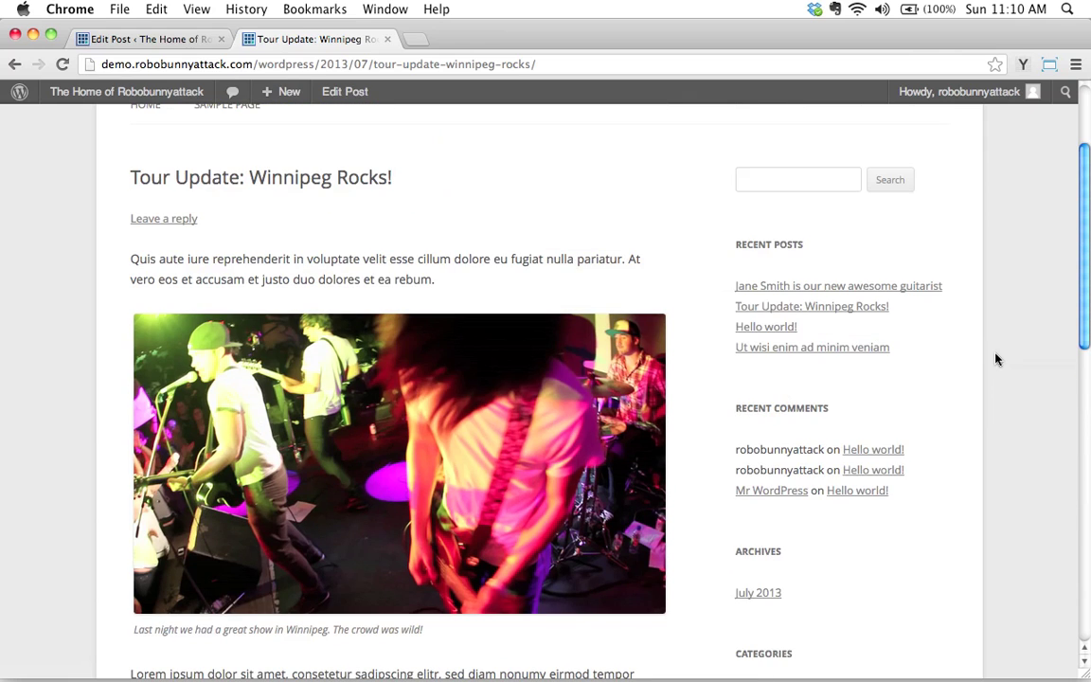
{"action": "scroll", "coordinate": [568, 256], "scroll_direction": "down", "scroll_amount": 2}
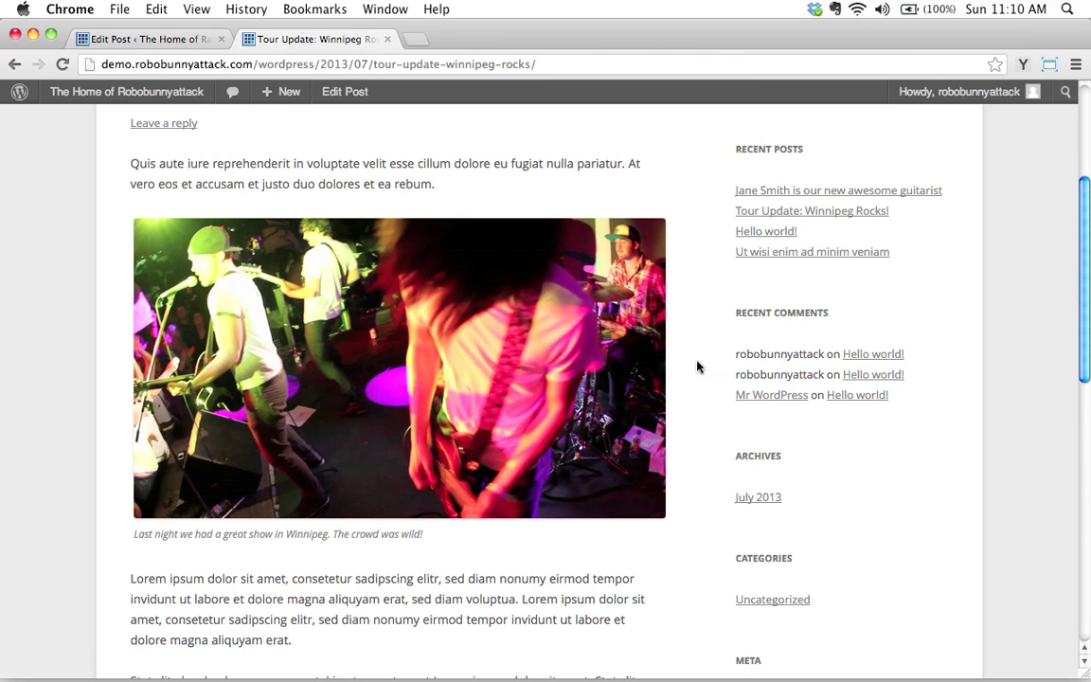
{"action": "left_click", "coordinate": [121, 38]}
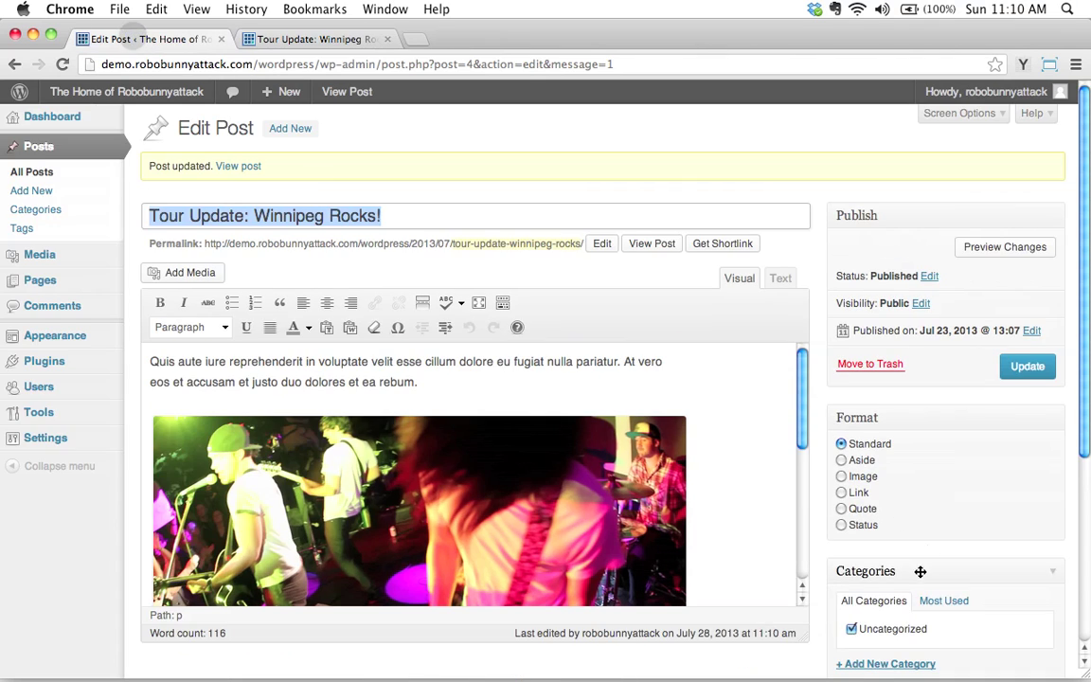
{"action": "scroll", "coordinate": [924, 540], "scroll_direction": "down", "scroll_amount": 1}
{"action": "left_click", "coordinate": [470, 405]}
{"action": "left_click", "coordinate": [174, 389]}
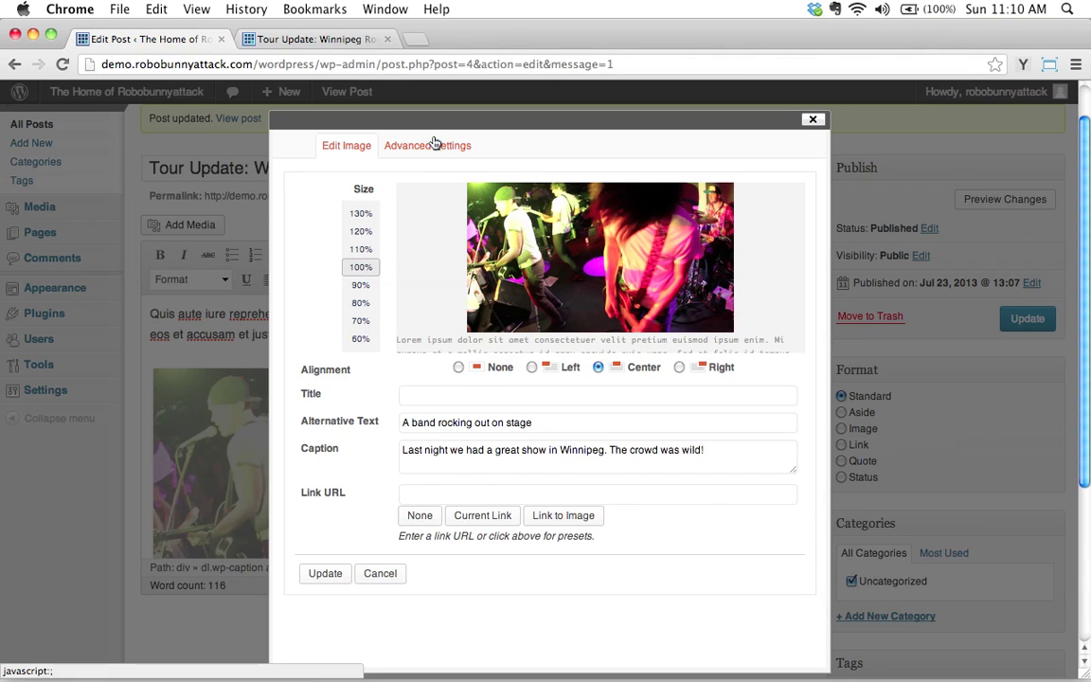
{"action": "left_click", "coordinate": [435, 143]}
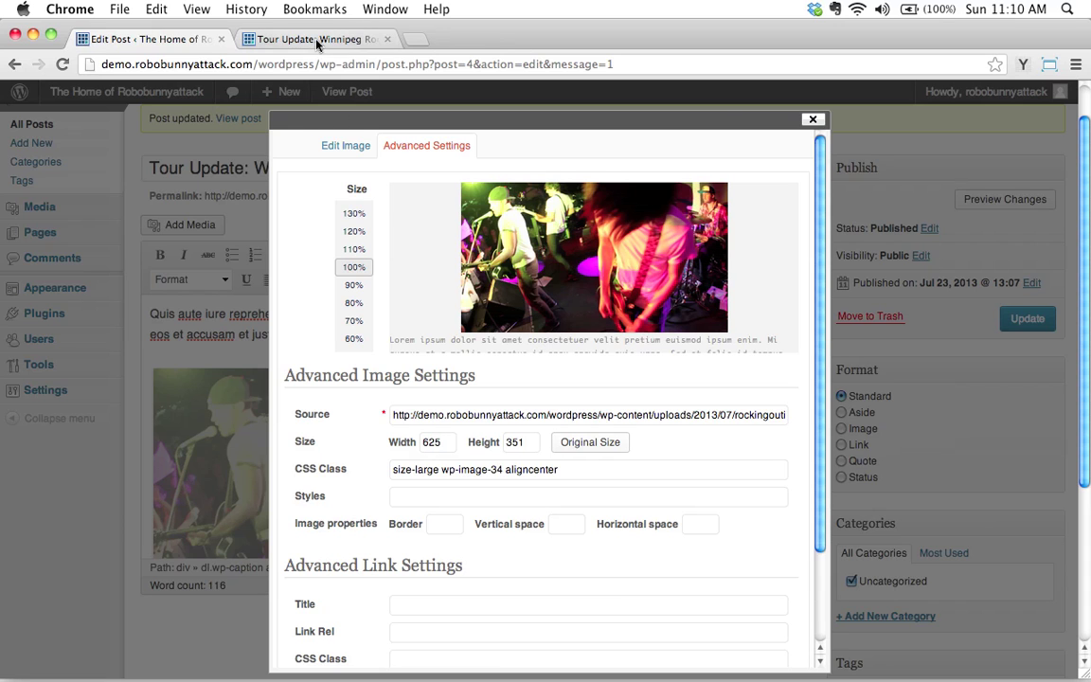
Step: Close the photo settings and review the captioned band photo on the live post
{"action": "left_click", "coordinate": [812, 119]}
{"action": "left_click", "coordinate": [346, 39]}
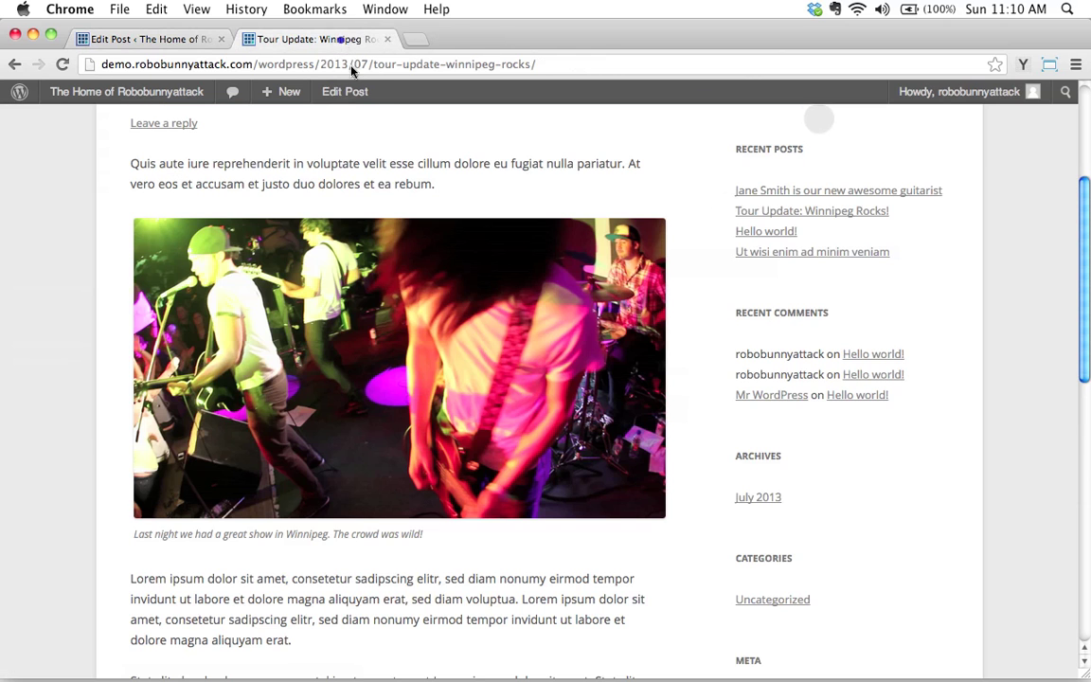
{"action": "scroll", "coordinate": [509, 357], "scroll_direction": "down", "scroll_amount": 3}
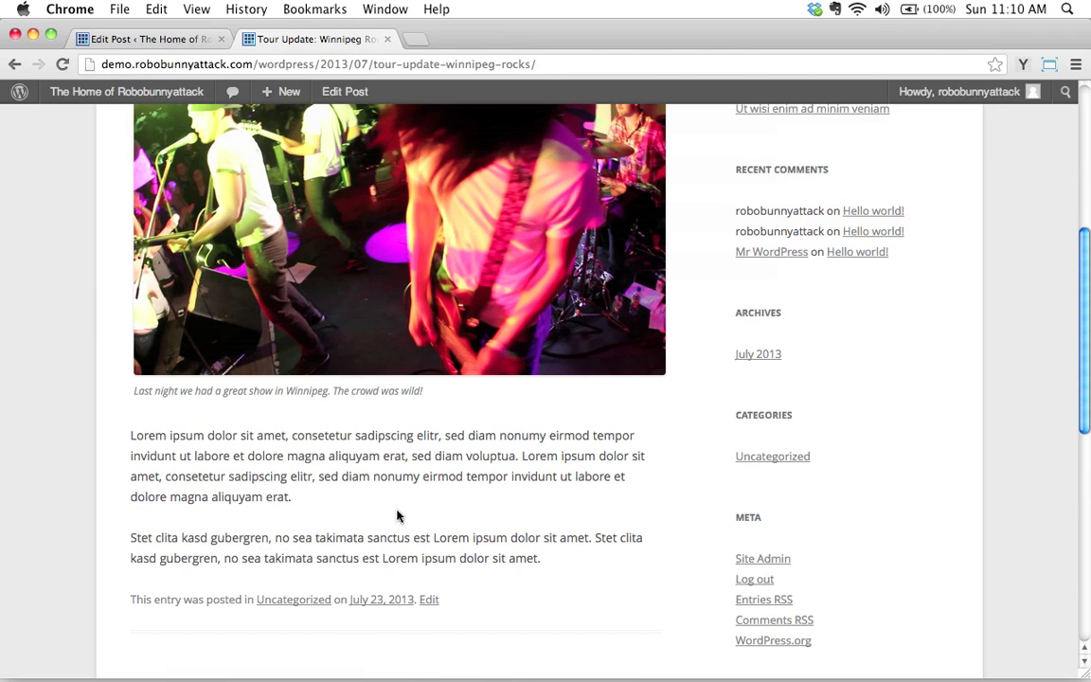
{"action": "scroll", "coordinate": [367, 500], "scroll_direction": "up", "scroll_amount": 3}
{"action": "scroll", "coordinate": [370, 502], "scroll_direction": "up", "scroll_amount": 4}
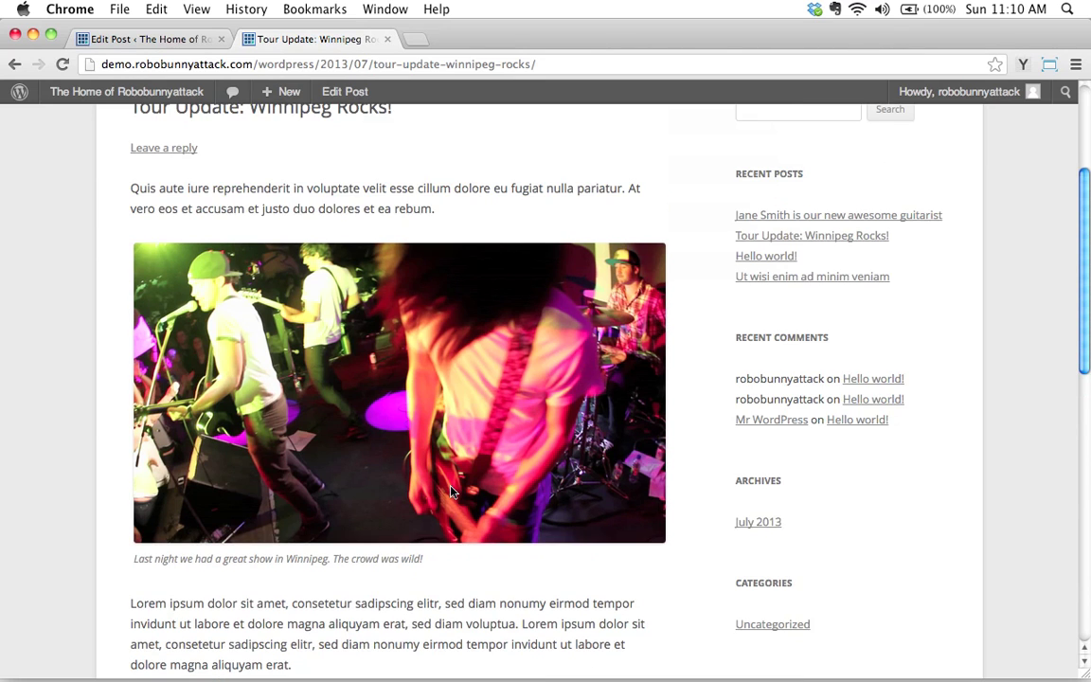
{"action": "scroll", "coordinate": [378, 417], "scroll_direction": "down", "scroll_amount": 4}
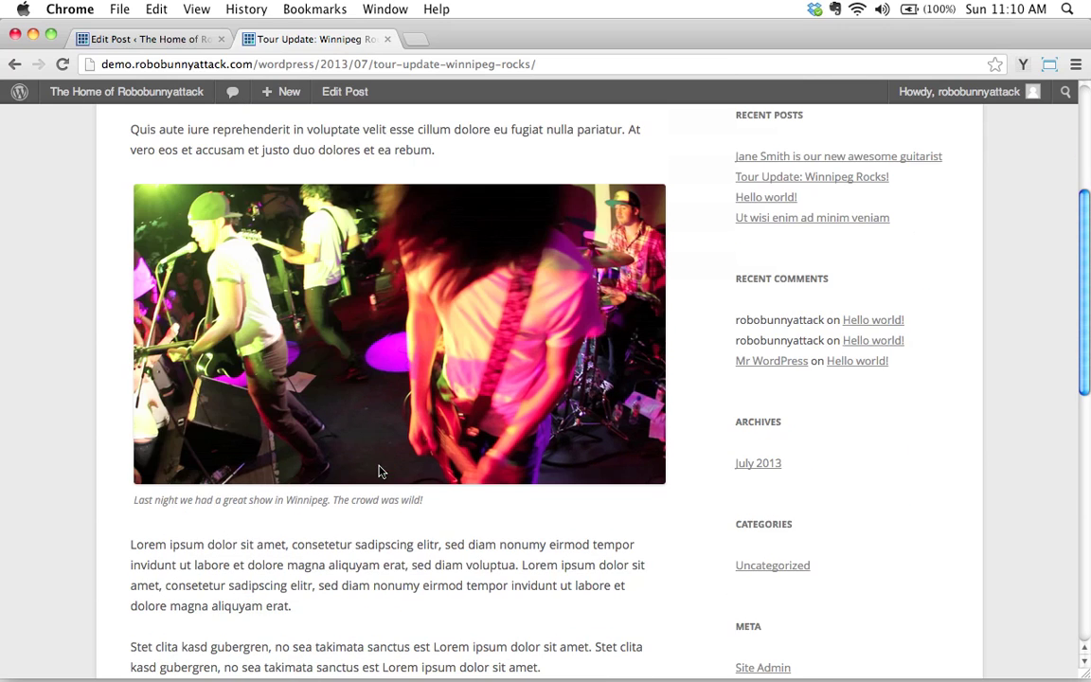
{"action": "scroll", "coordinate": [383, 478], "scroll_direction": "down", "scroll_amount": 1}
{"action": "scroll", "coordinate": [385, 487], "scroll_direction": "down", "scroll_amount": 4}
{"action": "scroll", "coordinate": [370, 464], "scroll_direction": "up", "scroll_amount": 12}
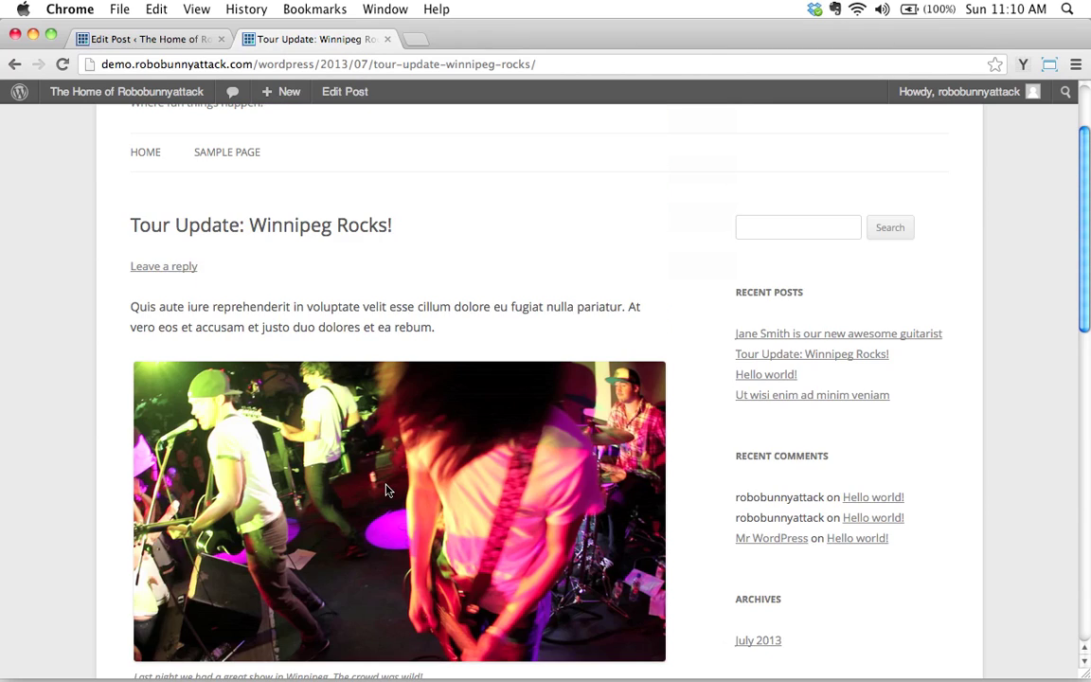
Step: Open the blog home page and scroll to the Tour Update post with its photo
{"action": "left_click", "coordinate": [245, 199]}
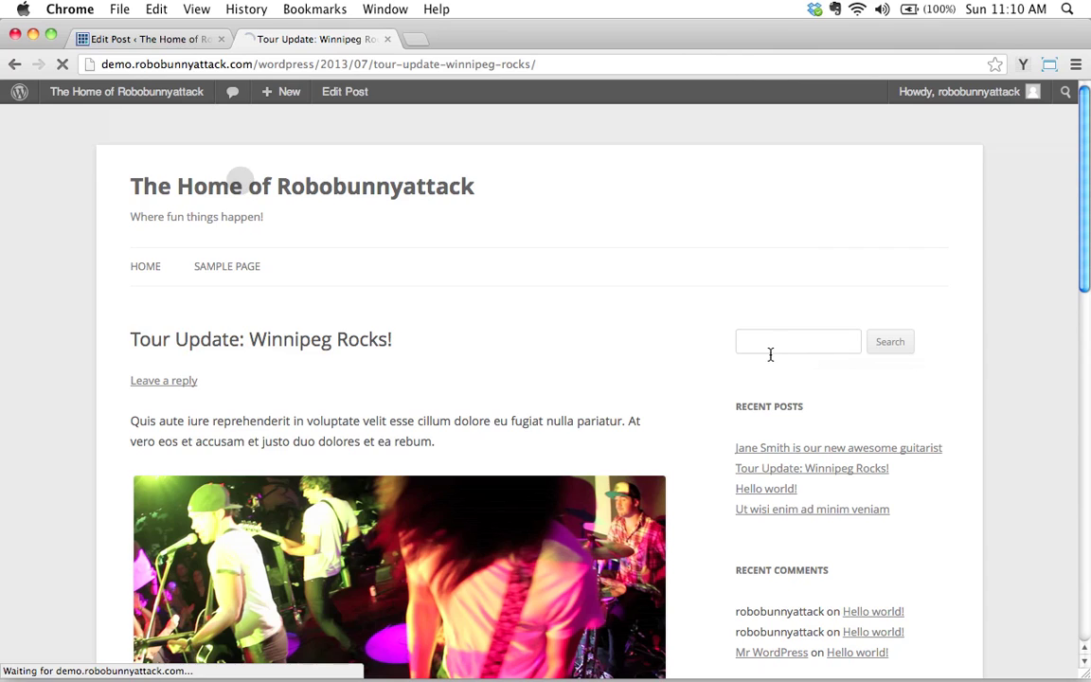
{"action": "scroll", "coordinate": [687, 327], "scroll_direction": "down", "scroll_amount": 15}
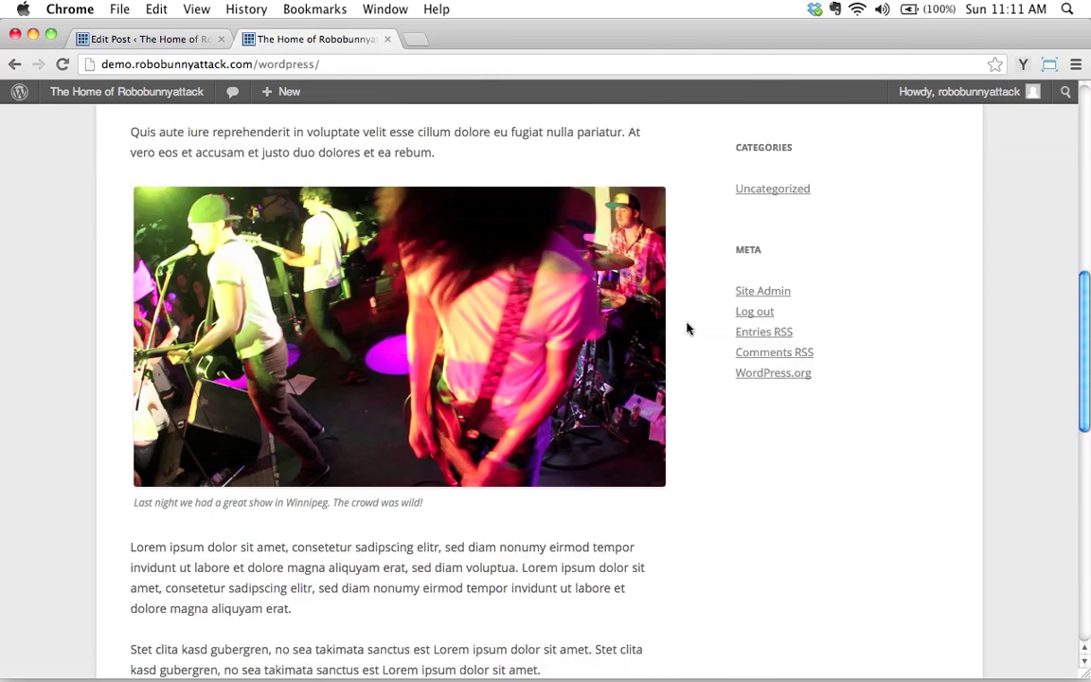
{"action": "scroll", "coordinate": [687, 328], "scroll_direction": "up", "scroll_amount": 9}
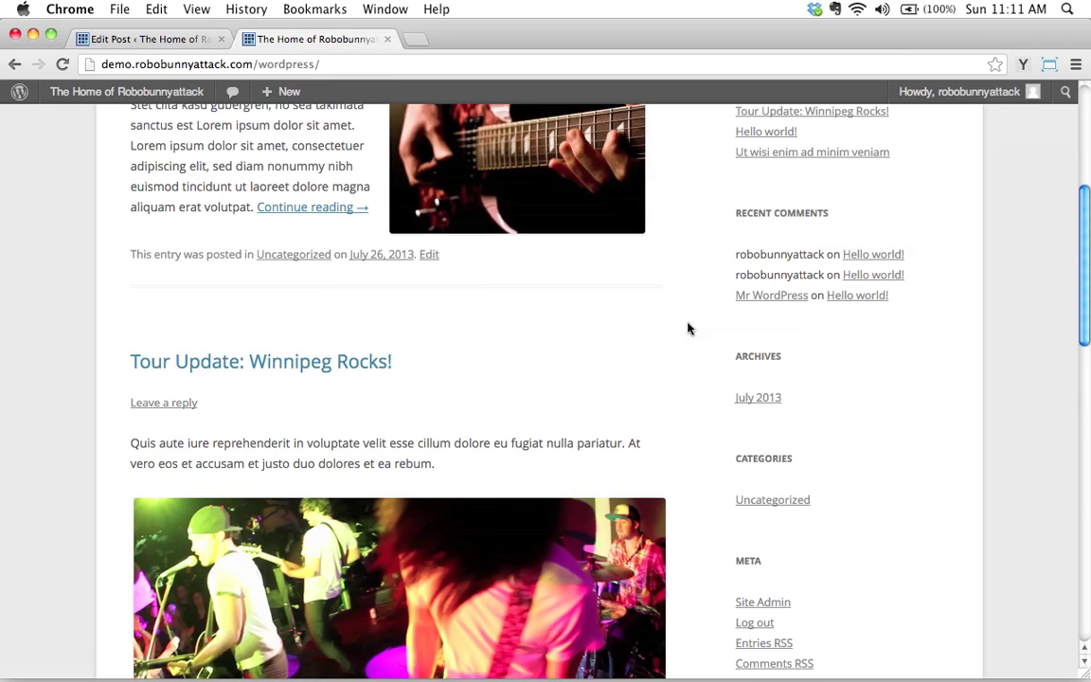
{"action": "scroll", "coordinate": [689, 329], "scroll_direction": "down", "scroll_amount": 5}
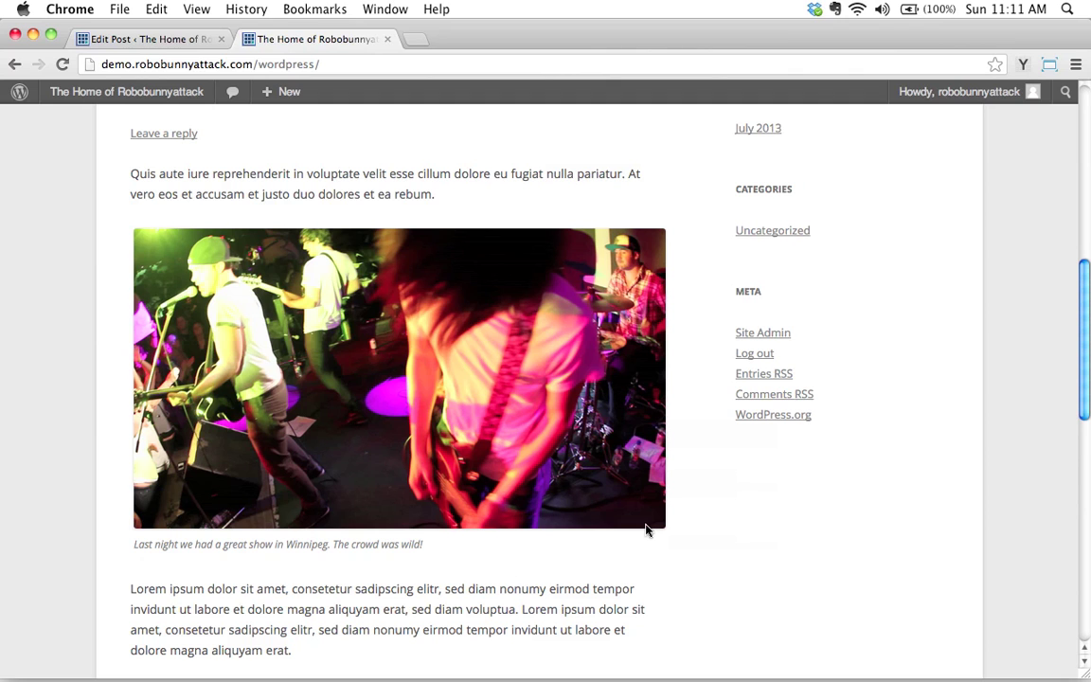
{"action": "scroll", "coordinate": [648, 527], "scroll_direction": "down", "scroll_amount": 3}
{"action": "scroll", "coordinate": [650, 528], "scroll_direction": "up", "scroll_amount": 5}
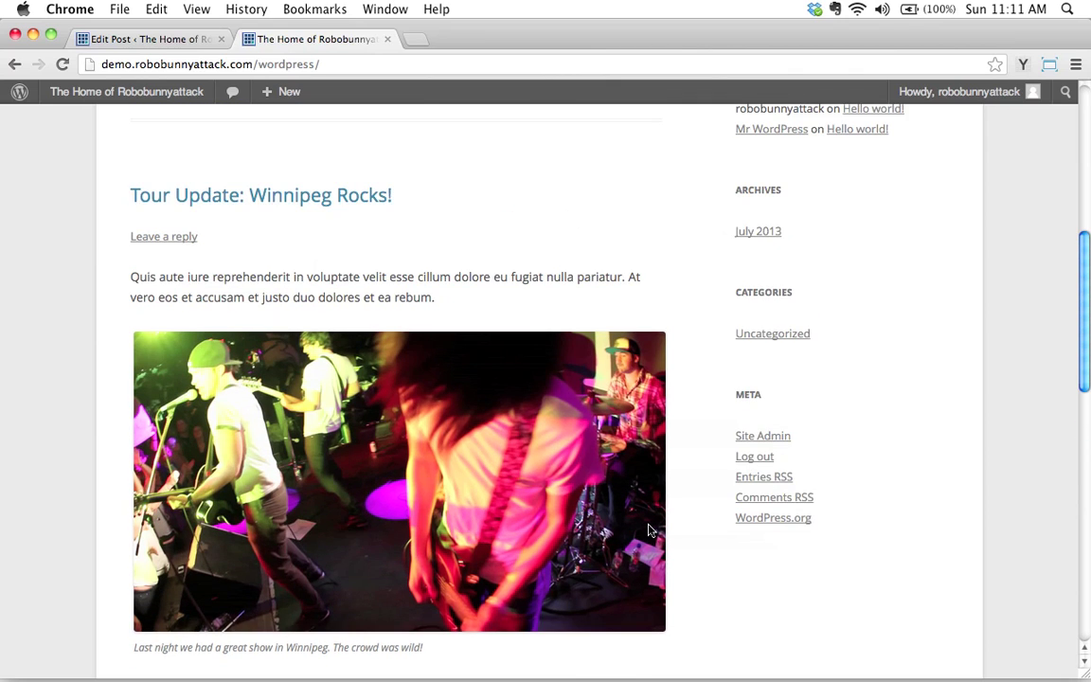
{"action": "scroll", "coordinate": [648, 527], "scroll_direction": "up", "scroll_amount": 10}
{"action": "scroll", "coordinate": [650, 527], "scroll_direction": "down", "scroll_amount": 10}
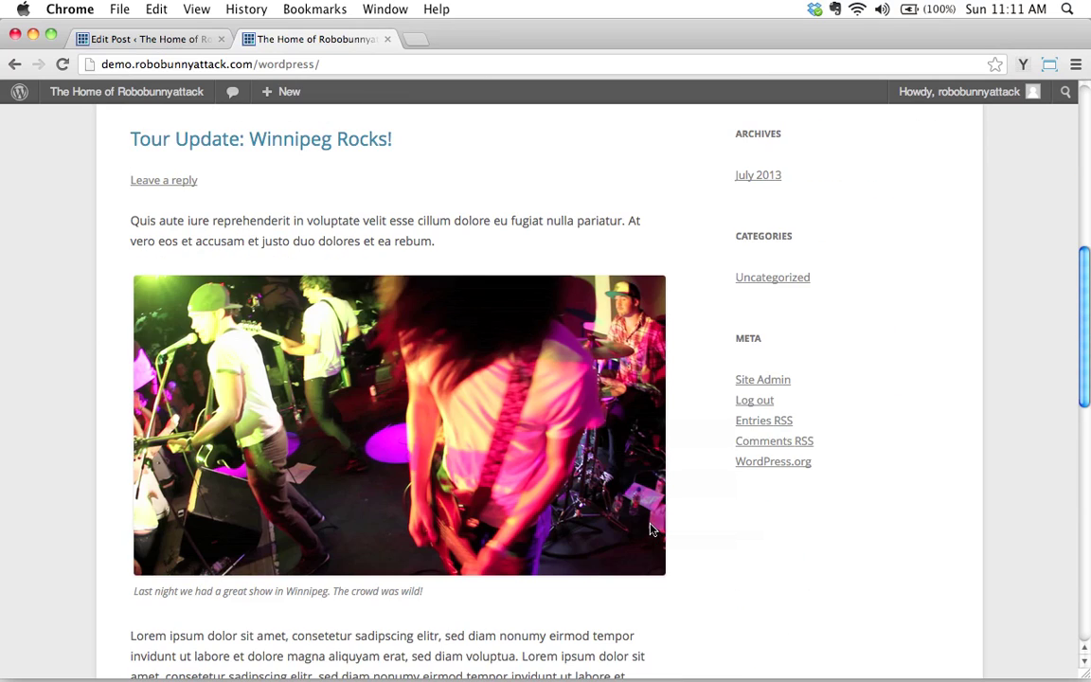